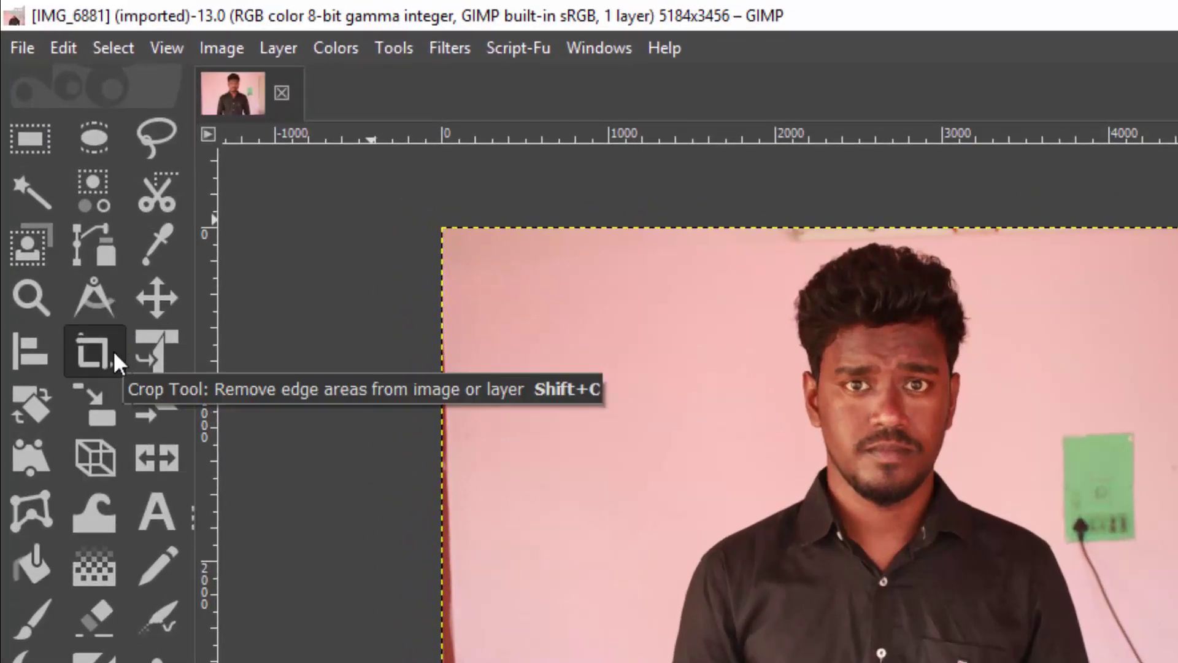
Step: With the Crop tool, draw a crop frame over the man's head and shoulders
left_click(114, 354)
scroll(1170, 192, "down", 3)
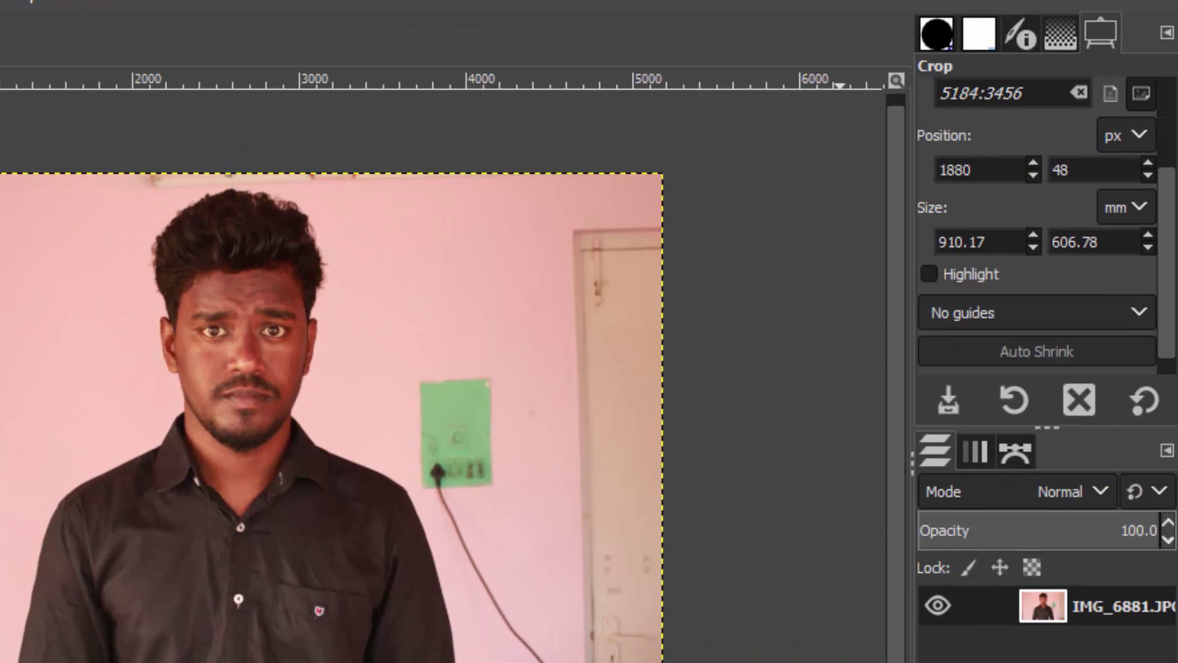
scroll(1081, 344, "down", 1)
left_click_drag(108, 186, 172, 307)
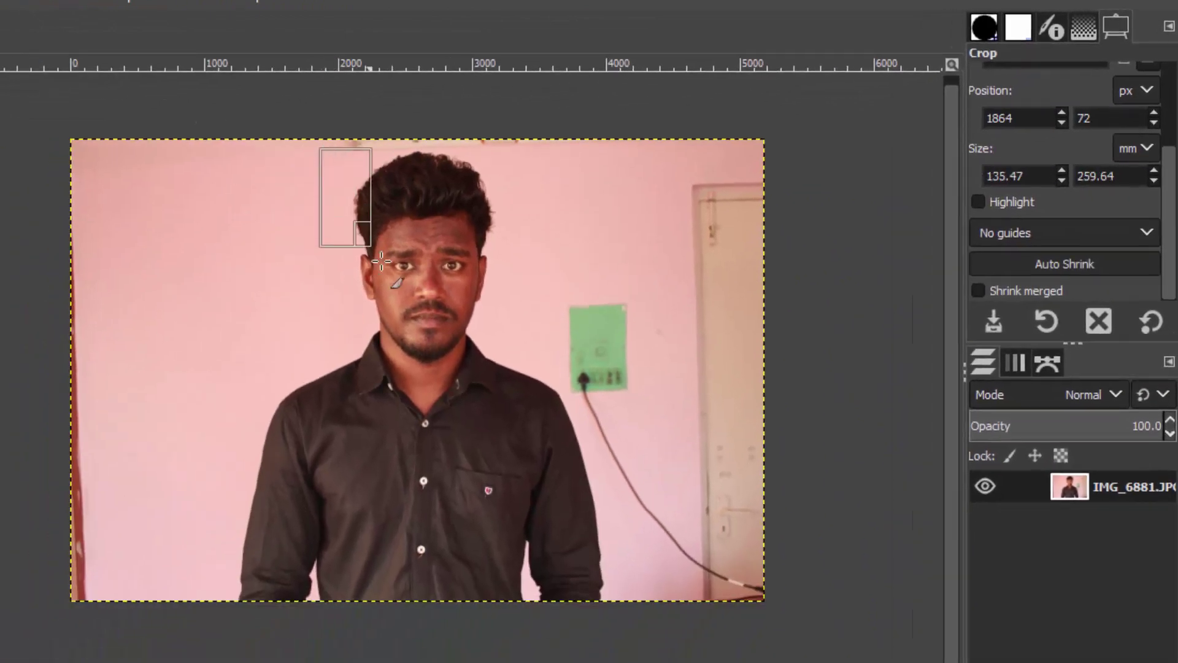
left_click_drag(381, 262, 536, 434)
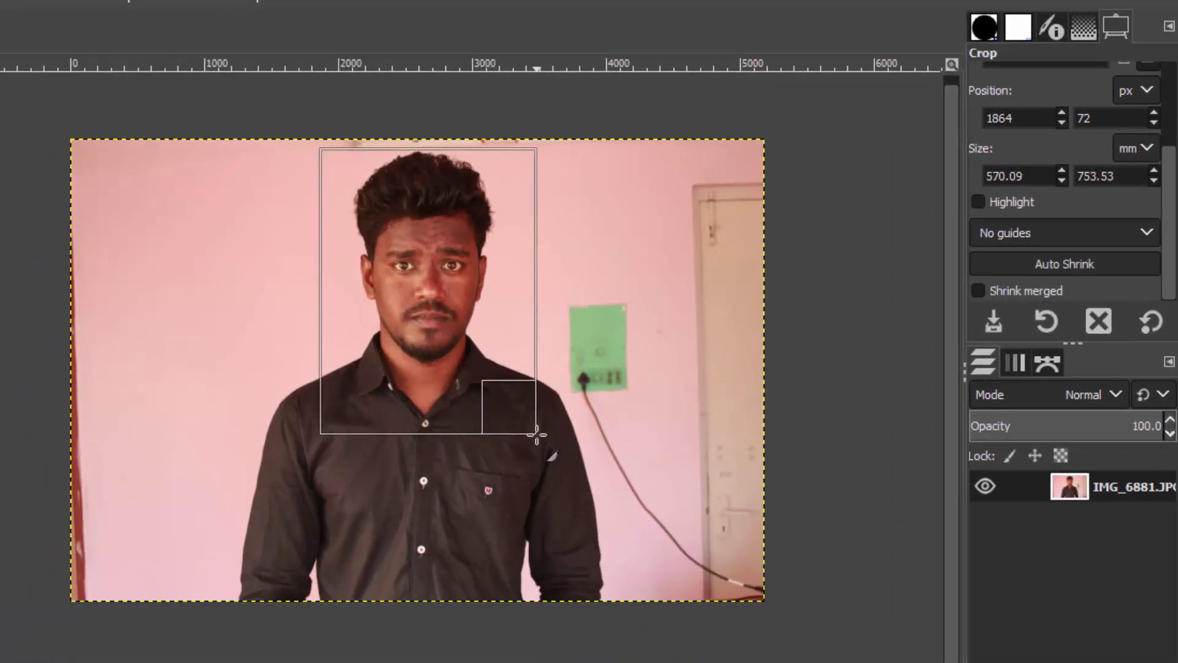
Step: Set the crop frame size to 35 × 45 mm
double_click(1028, 176)
type("35")
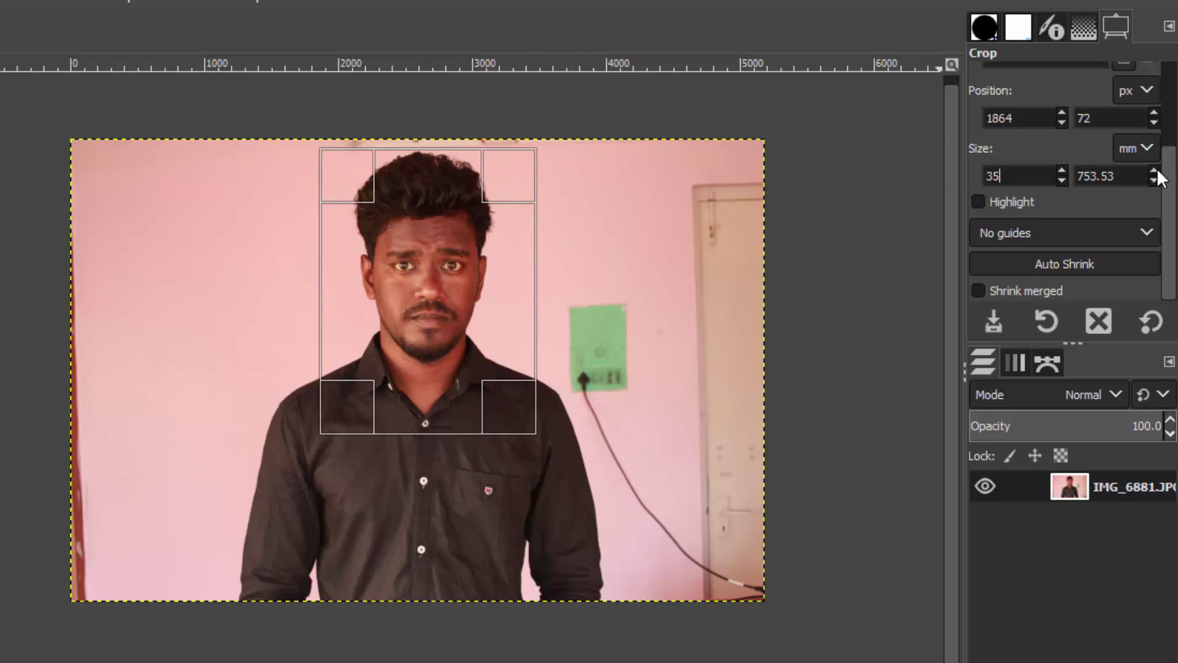
double_click(1105, 176)
type("45")
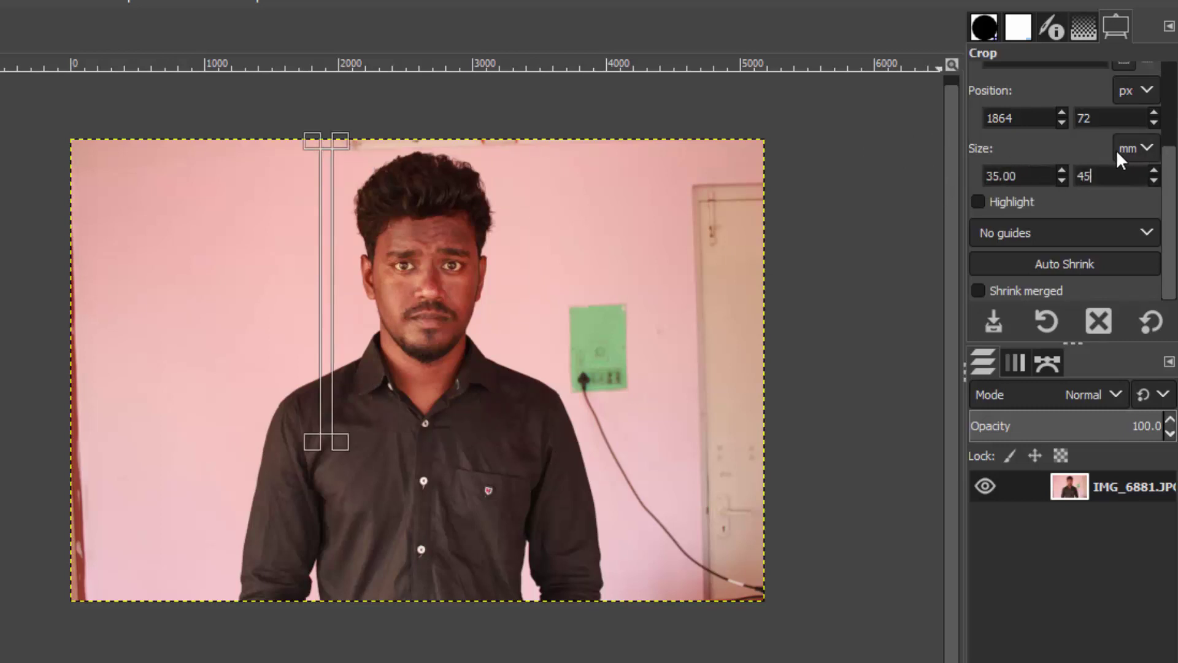
scroll(1151, 156, "up", 3)
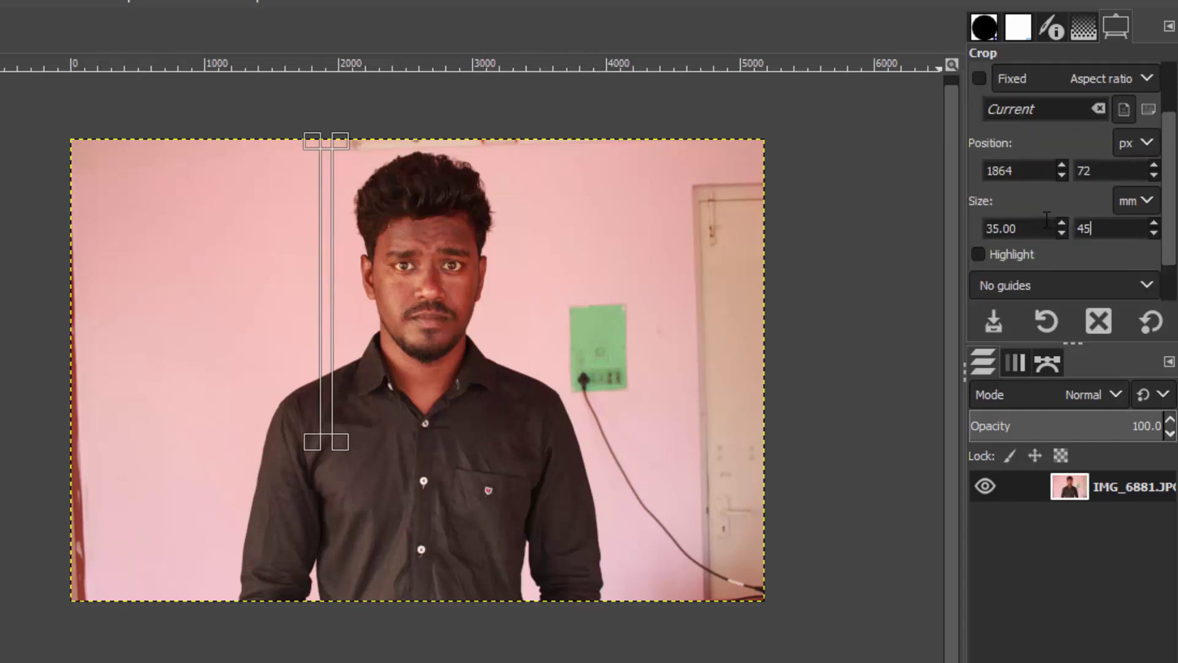
key("Return")
scroll(1166, 178, "up", 1)
scroll(1167, 169, "up", 2)
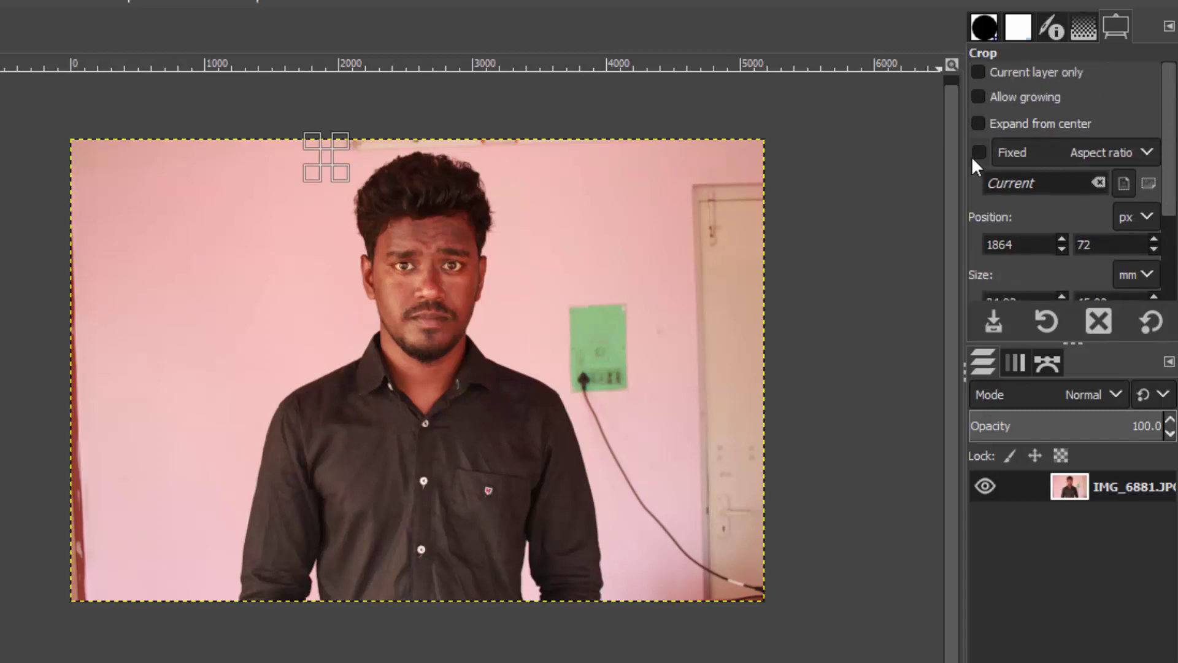
left_click(1099, 153)
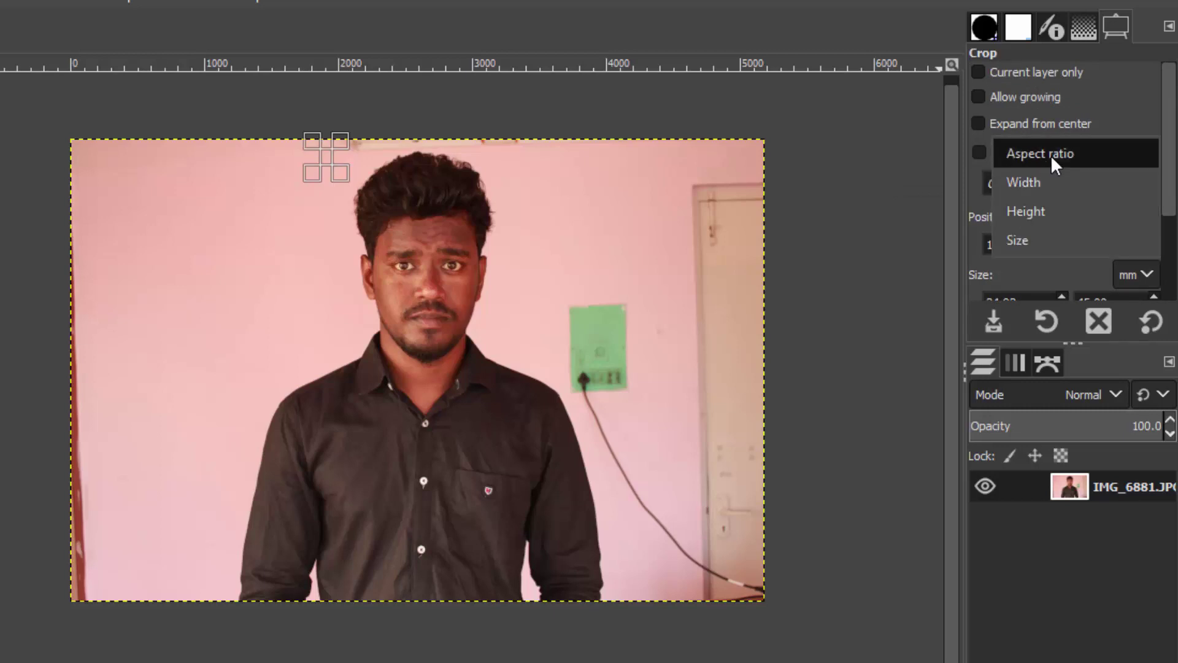
Step: Lock the crop to a fixed aspect ratio and resize the frame around the head
left_click(1067, 157)
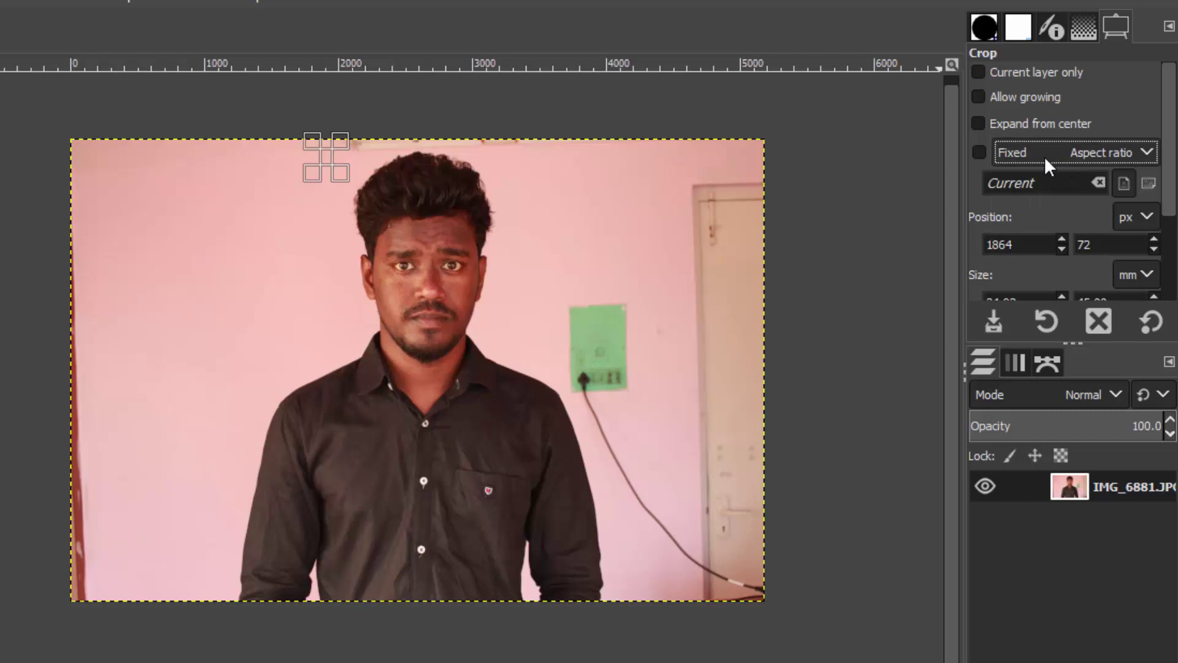
left_click(980, 153)
left_click_drag(339, 173, 483, 274)
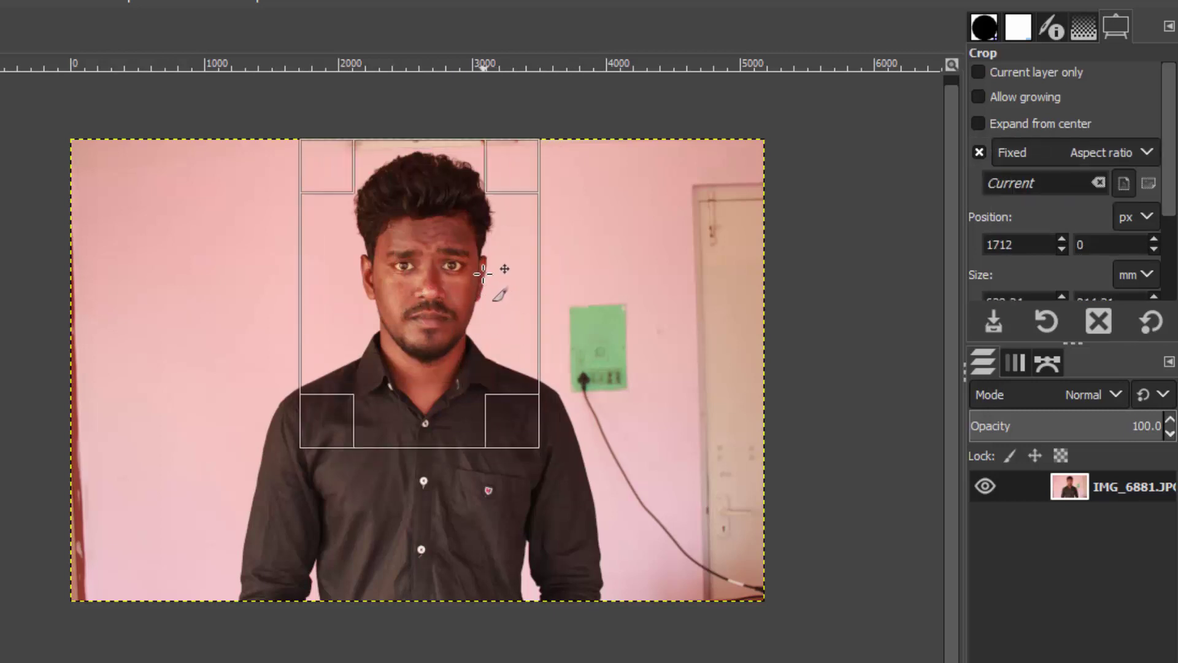
left_click_drag(516, 400, 513, 408)
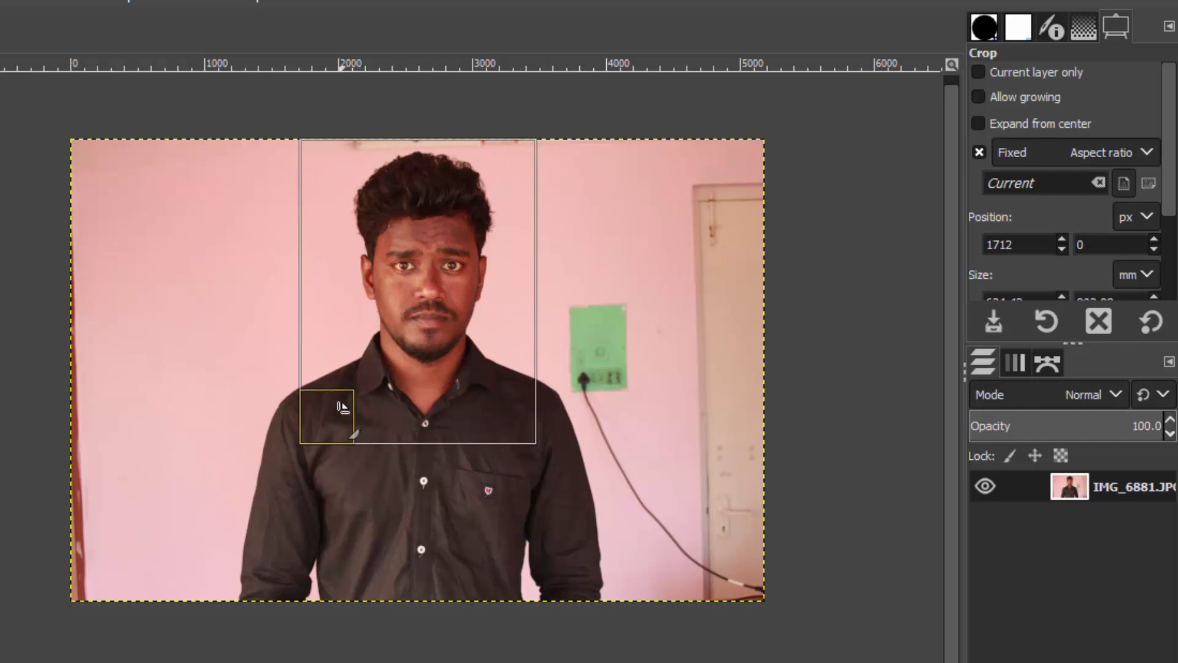
left_click_drag(342, 407, 348, 401)
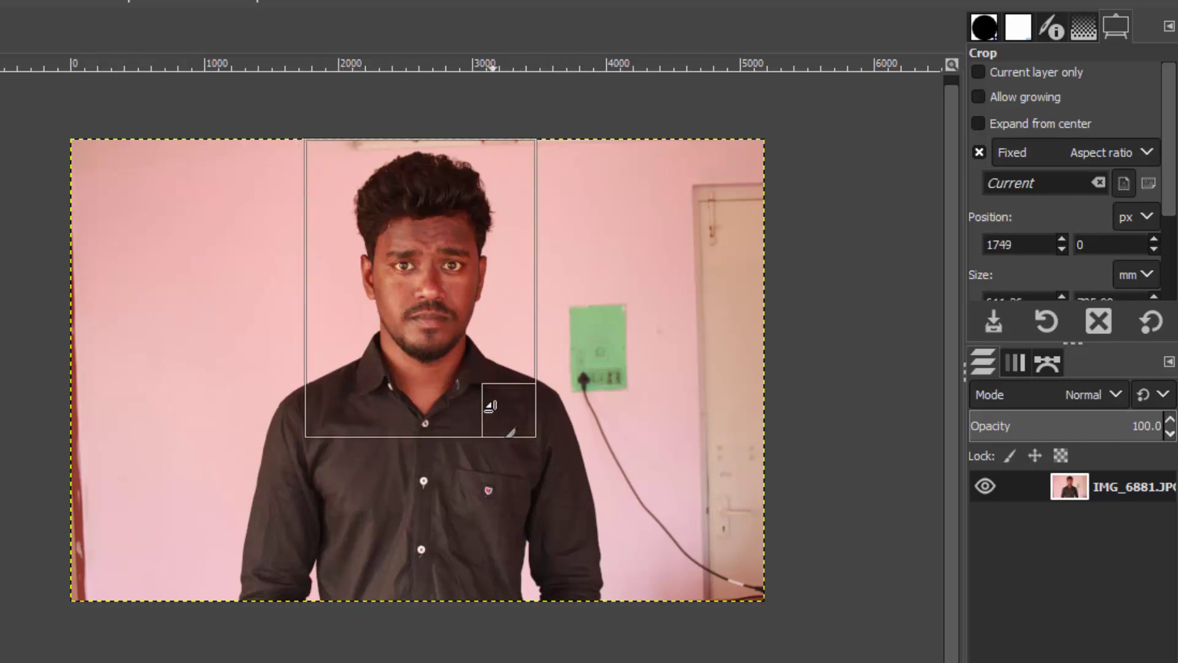
left_click_drag(491, 405, 507, 406)
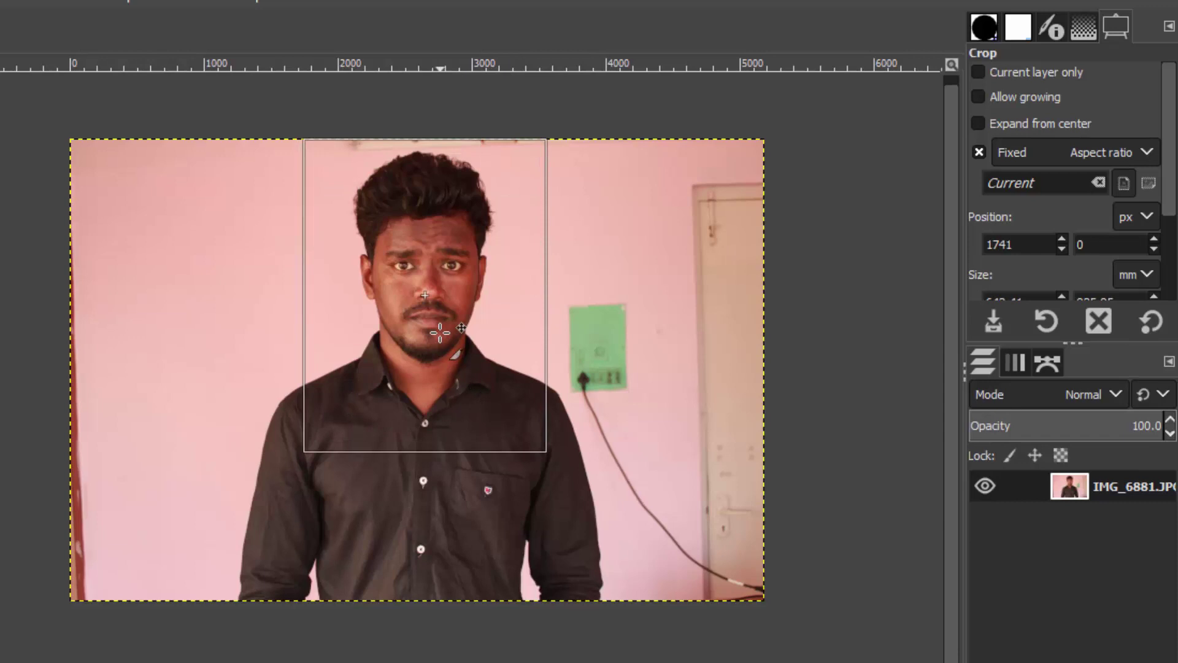
Step: Centre the crop frame on the face and apply the head-and-shoulders crop
left_click_drag(440, 332, 437, 333)
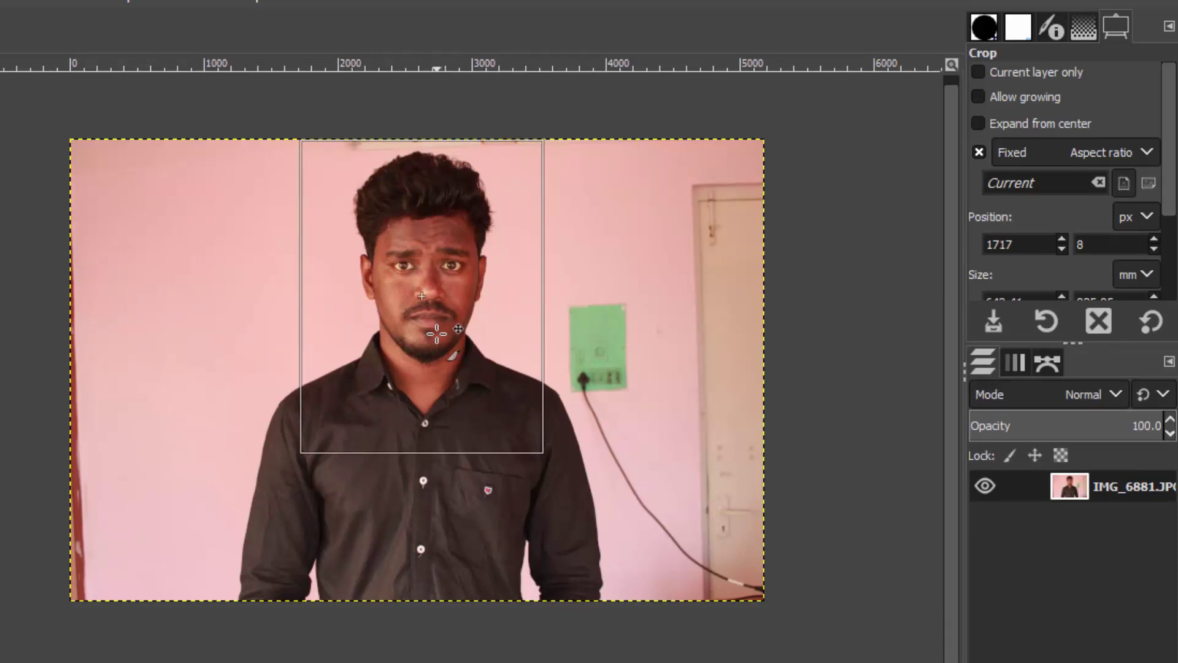
left_click_drag(513, 429, 507, 423)
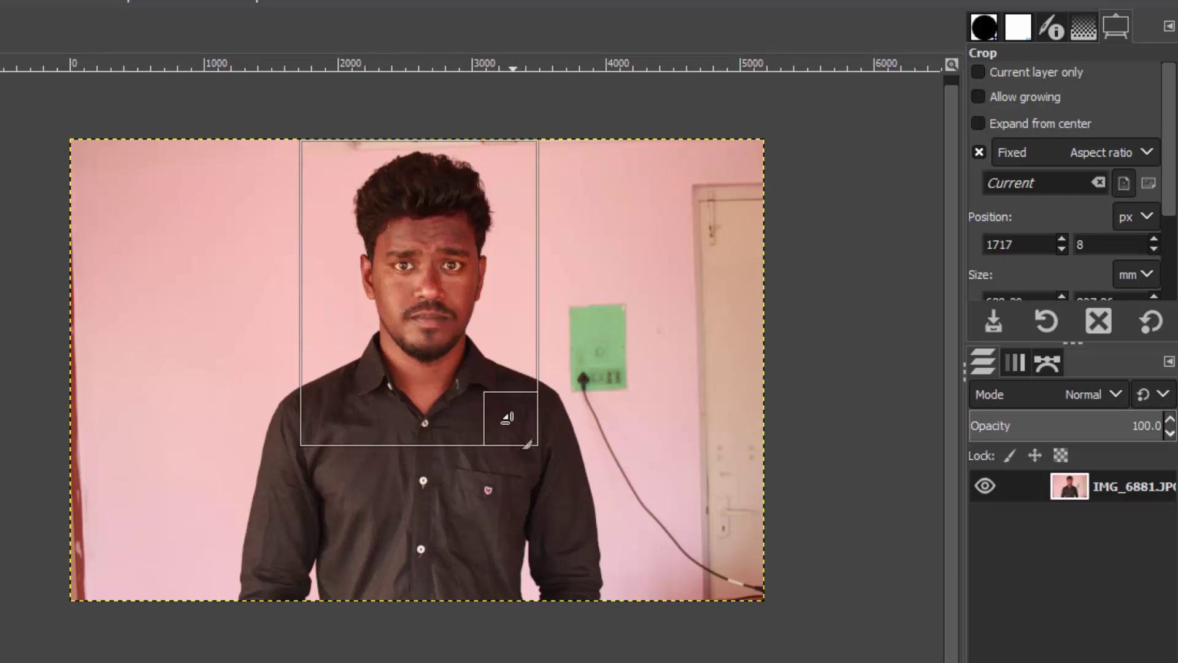
left_click_drag(316, 421, 327, 419)
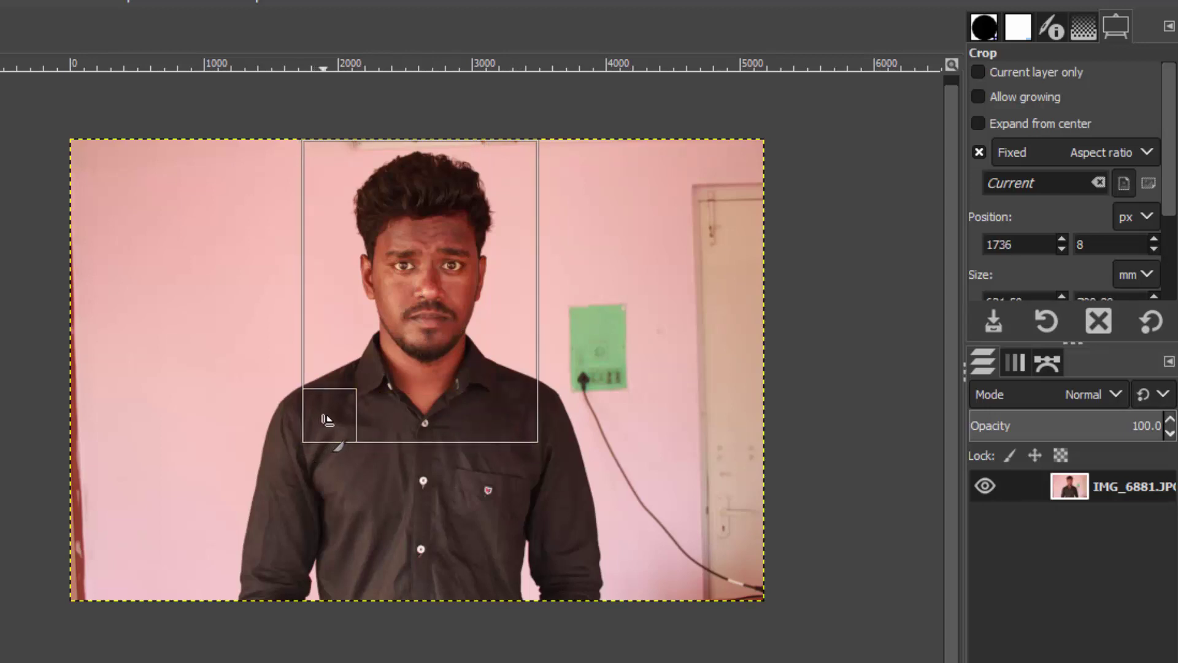
left_click_drag(391, 348, 395, 348)
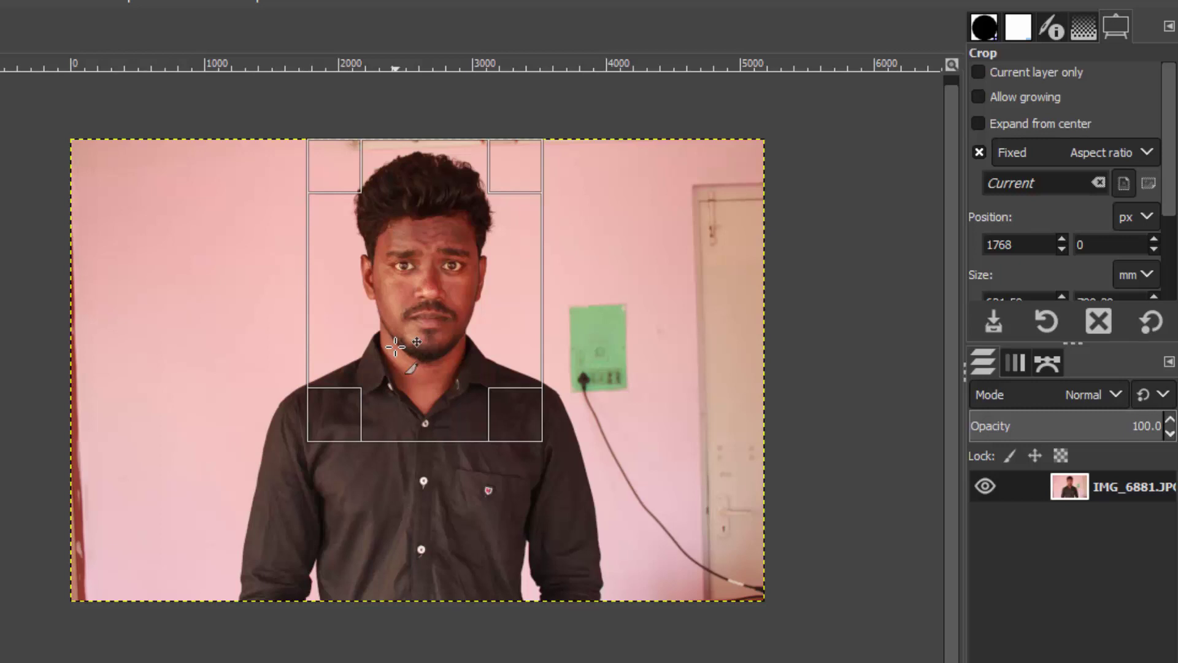
left_click(423, 330)
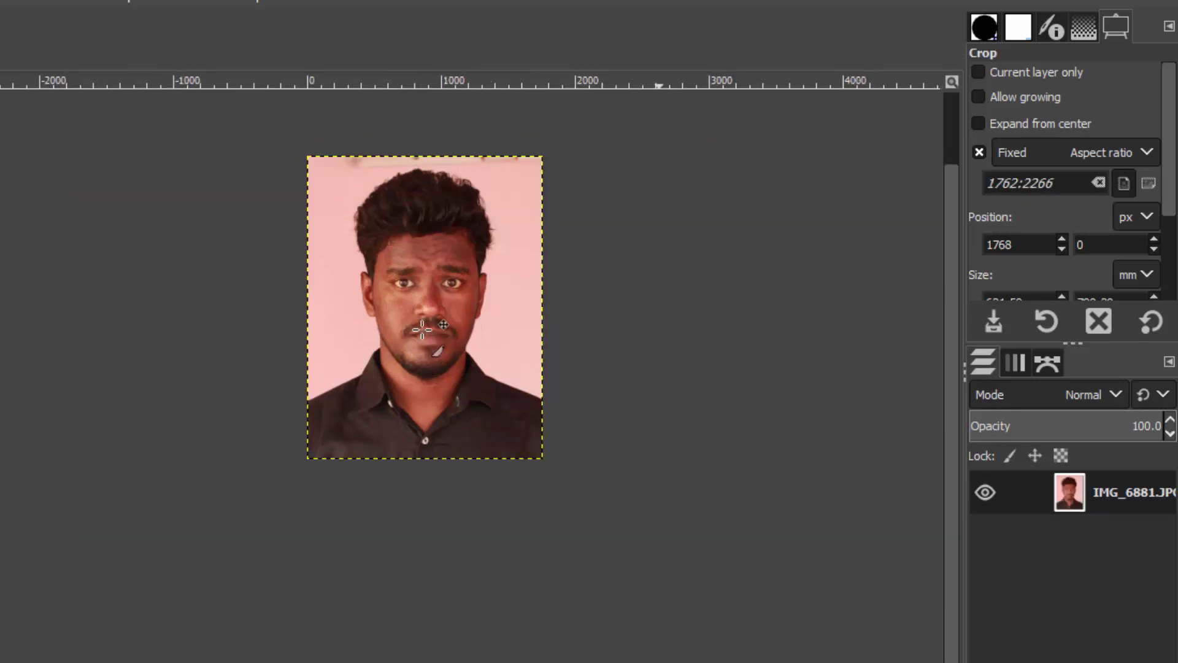
Step: Duplicate the portrait layer and set the copy's Saturation scale to 0
key("plus")
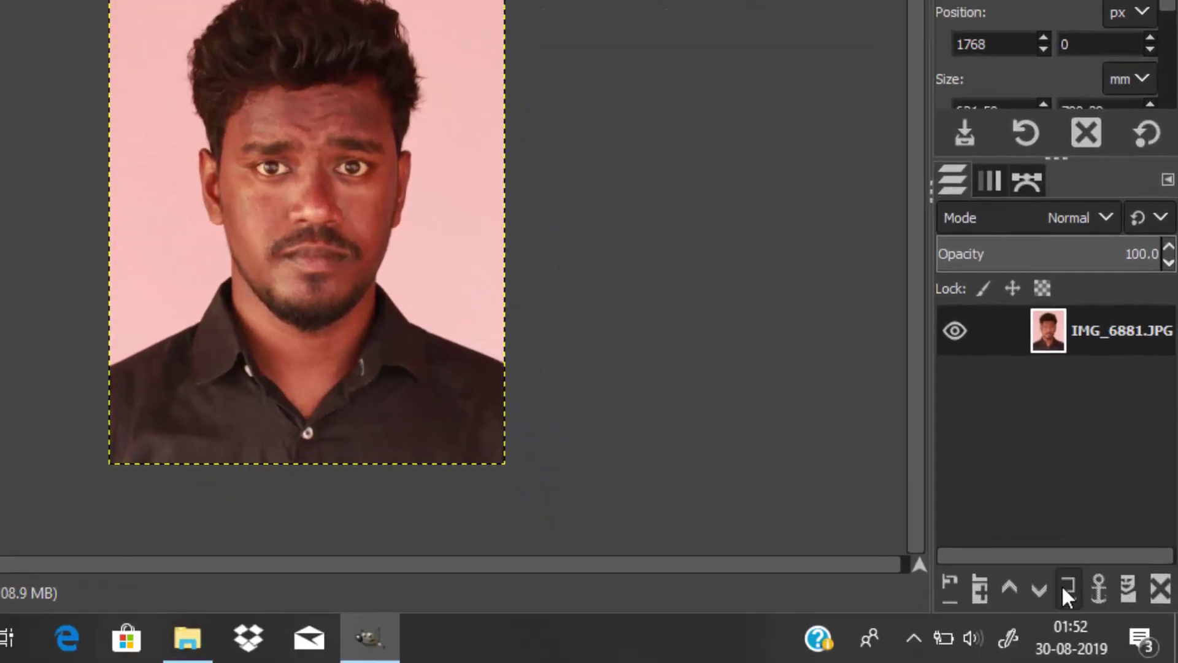
left_click(1067, 588)
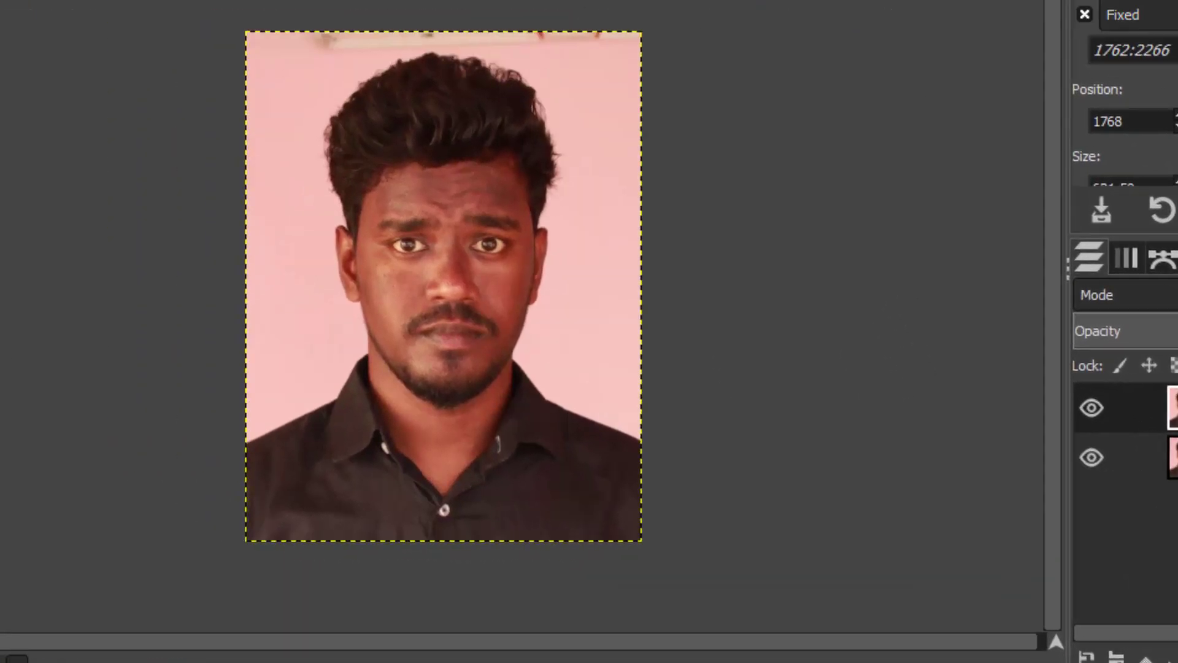
left_click(313, 46)
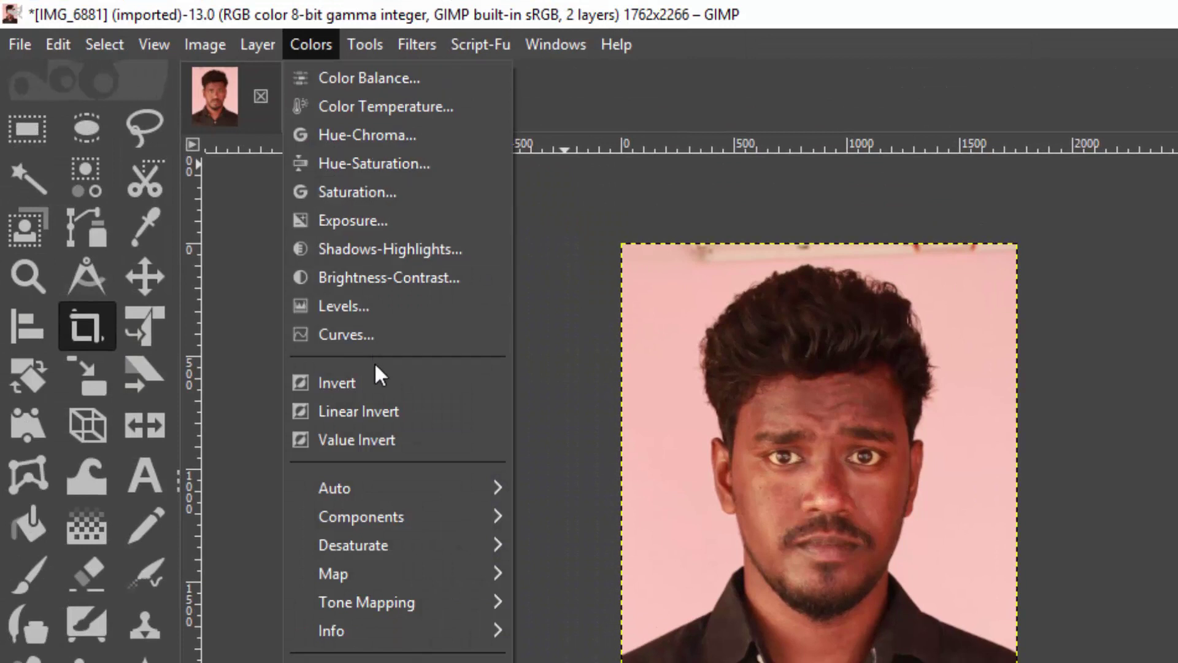
left_click(370, 191)
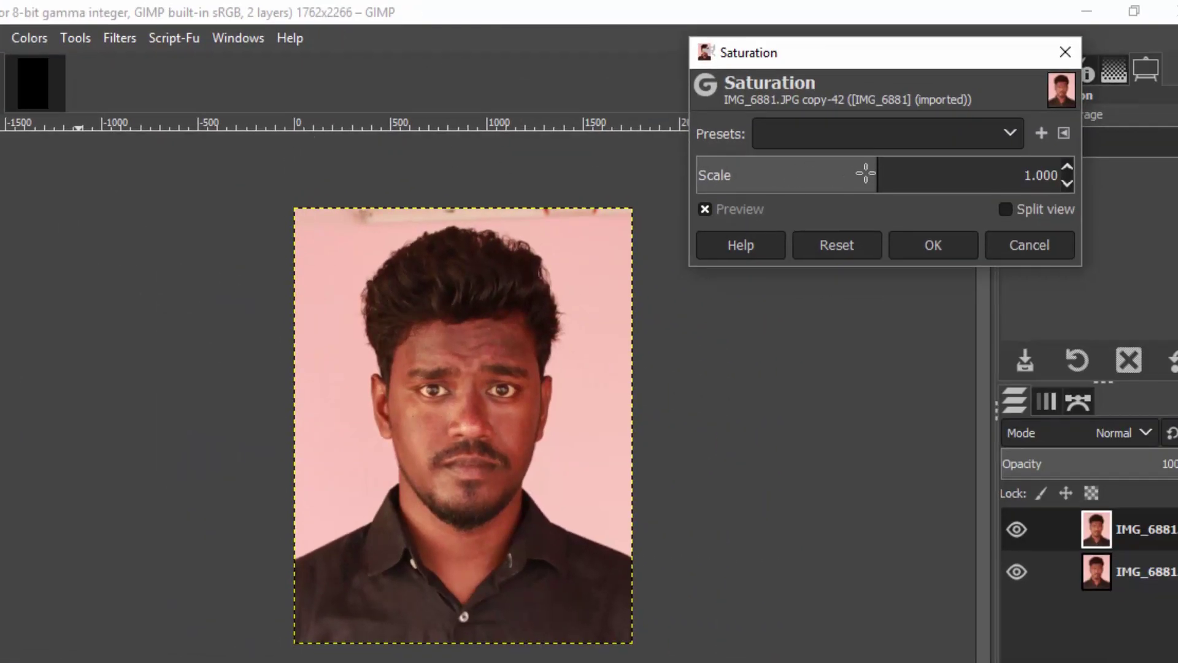
left_click_drag(872, 166, 595, 197)
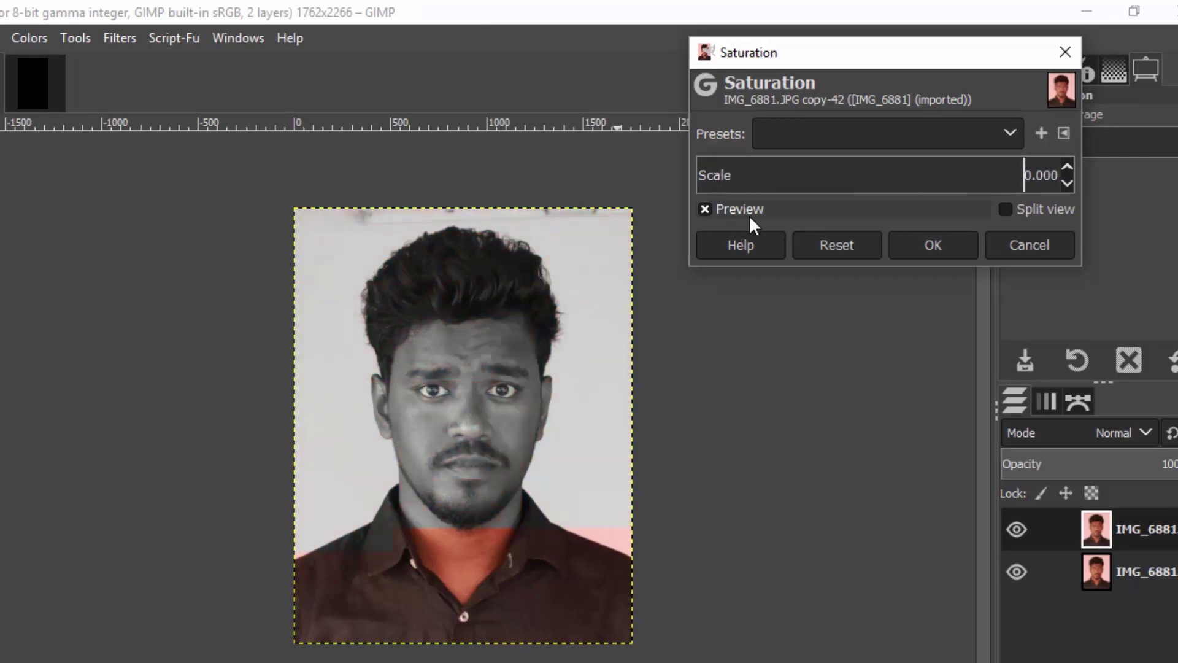
left_click(953, 244)
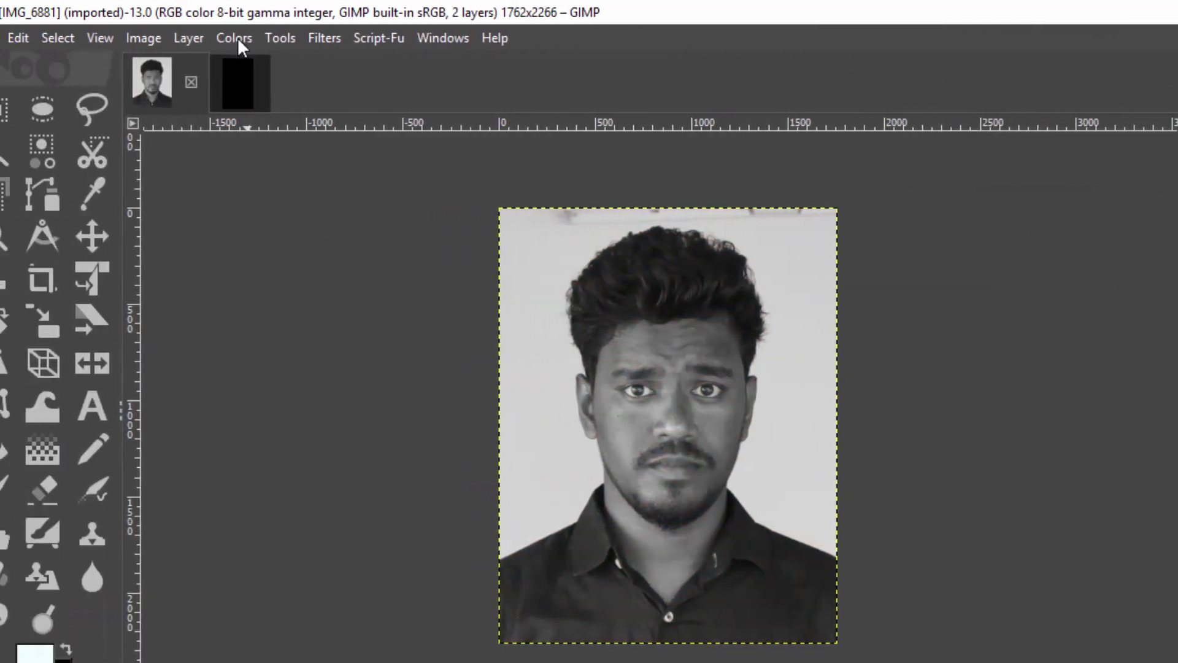
Step: Apply an S-shaped Curves adjustment to the black-and-white copy for stronger contrast
left_click(238, 38)
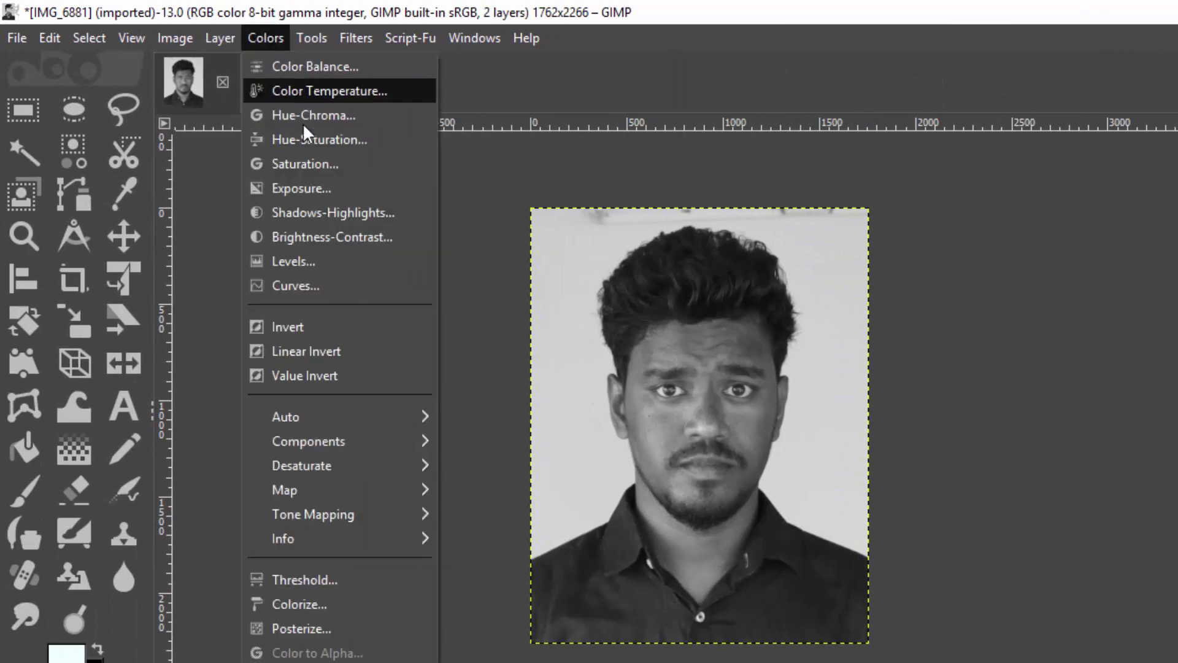
left_click(321, 283)
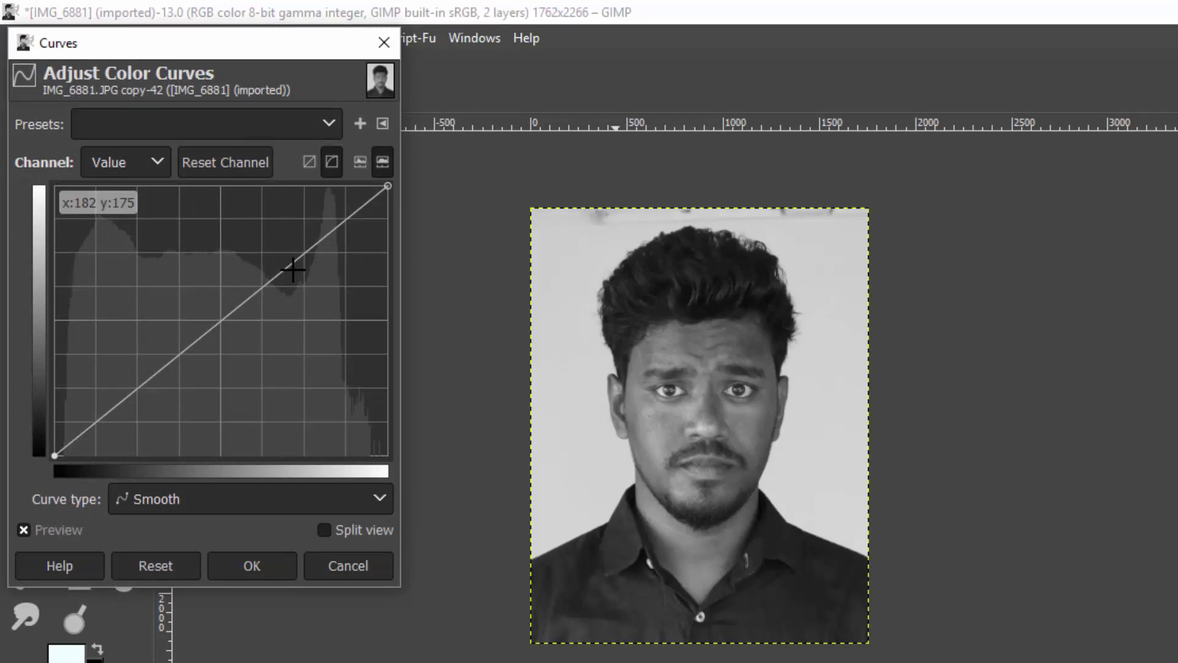
left_click_drag(294, 254, 282, 216)
left_click_drag(142, 363, 164, 413)
mouse_move(281, 218)
left_mouse_down()
mouse_move(279, 232)
mouse_move(261, 231)
mouse_move(282, 236)
left_mouse_up()
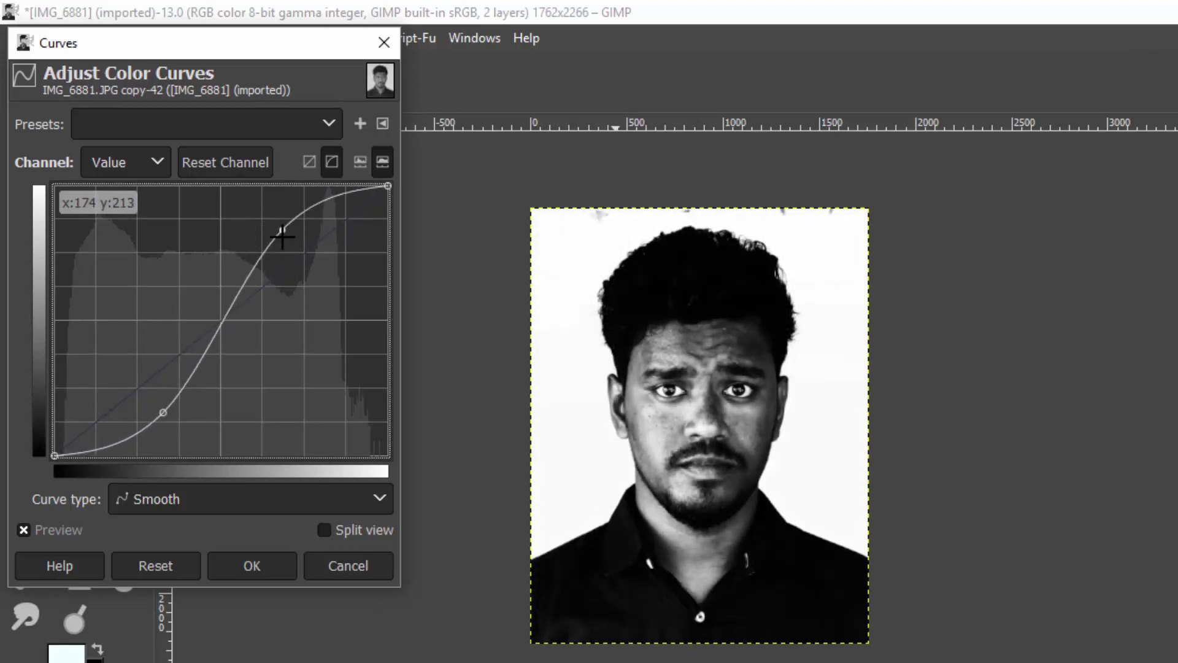
left_click(279, 566)
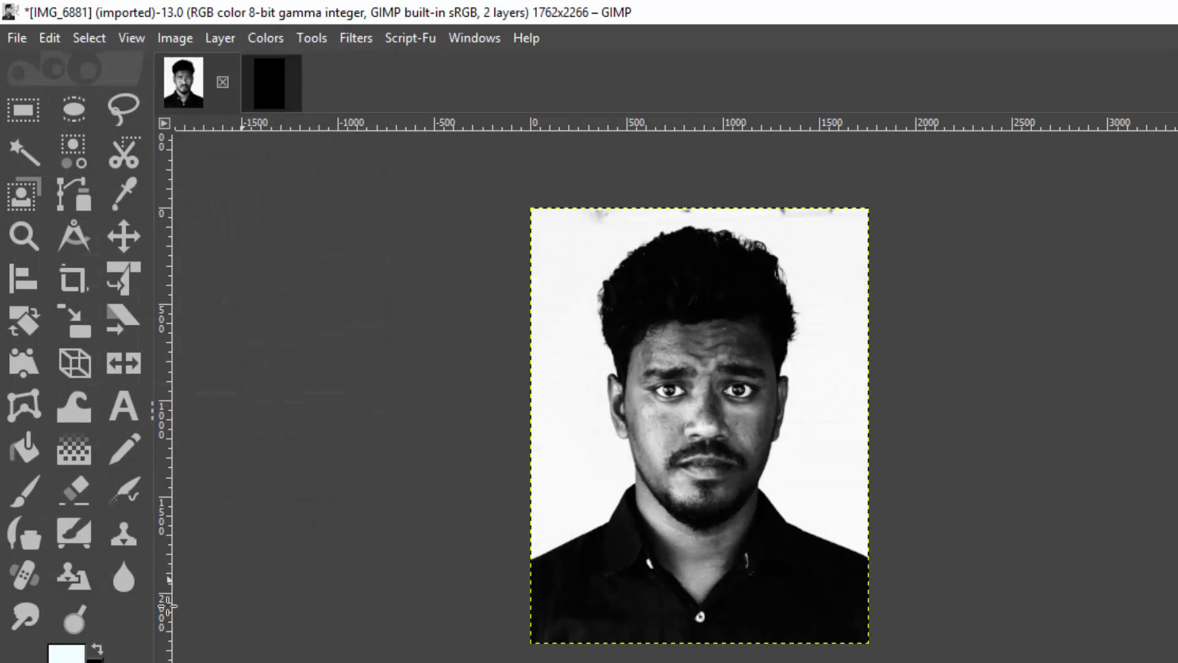
Step: Select the Pencil tool with a brush size of about 153
key("shift+c")
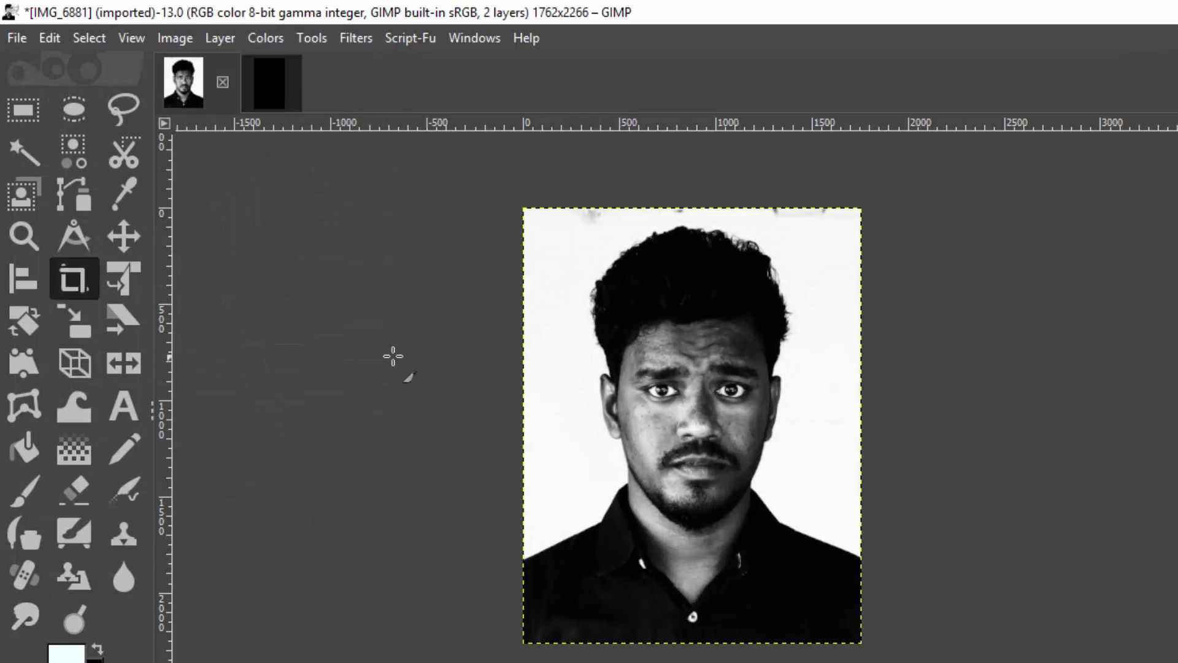
left_click(131, 439)
scroll(555, 150, "up", 3)
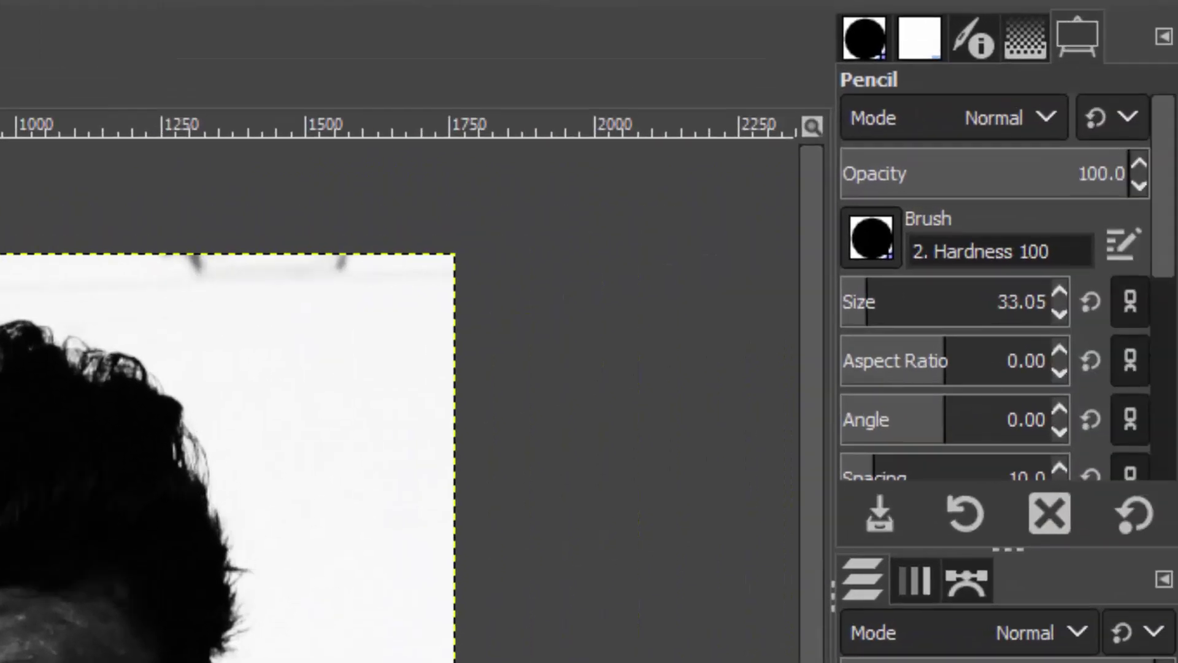
left_click(907, 308)
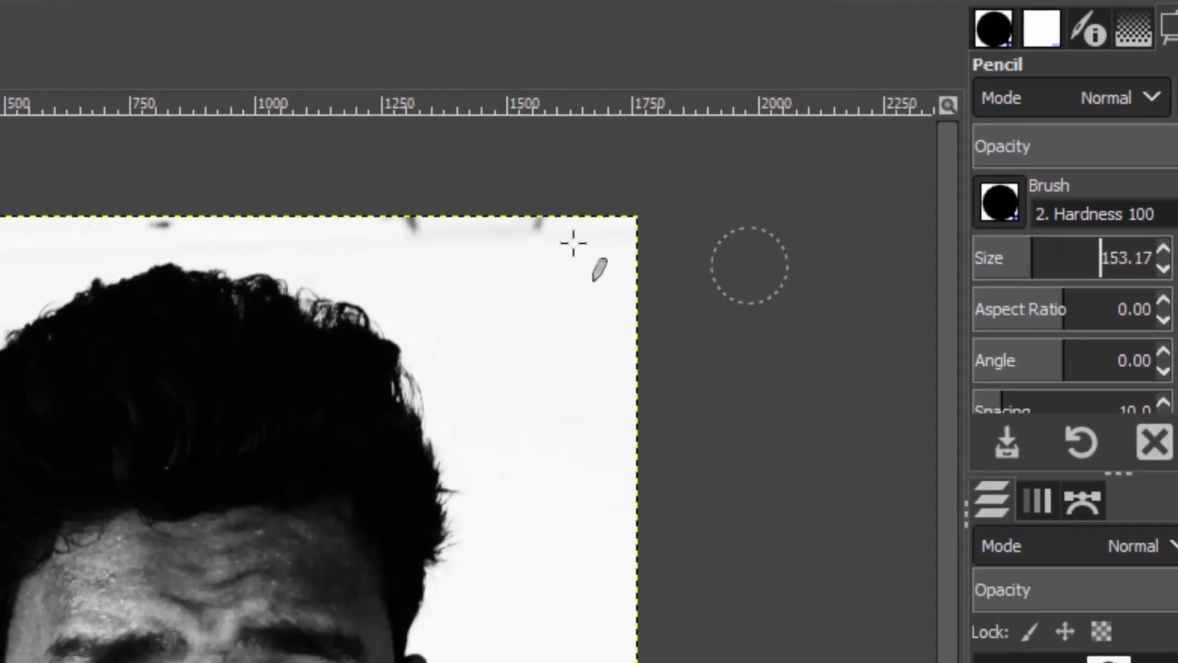
left_click_drag(978, 145, 479, 148)
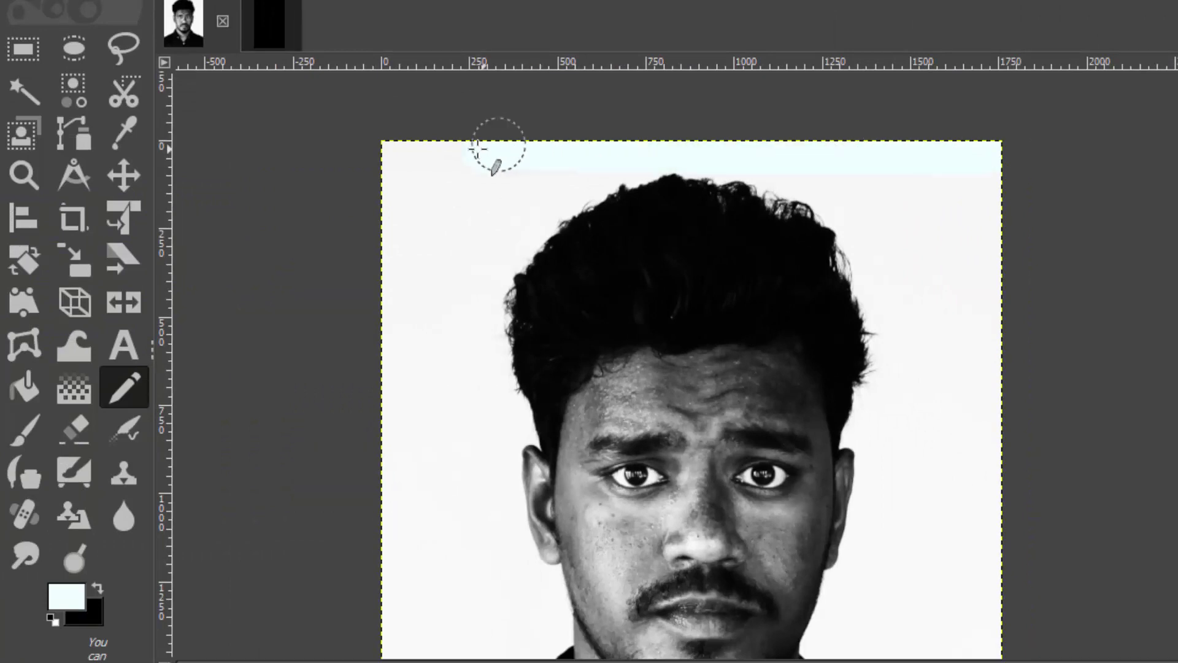
key("ctrl+z")
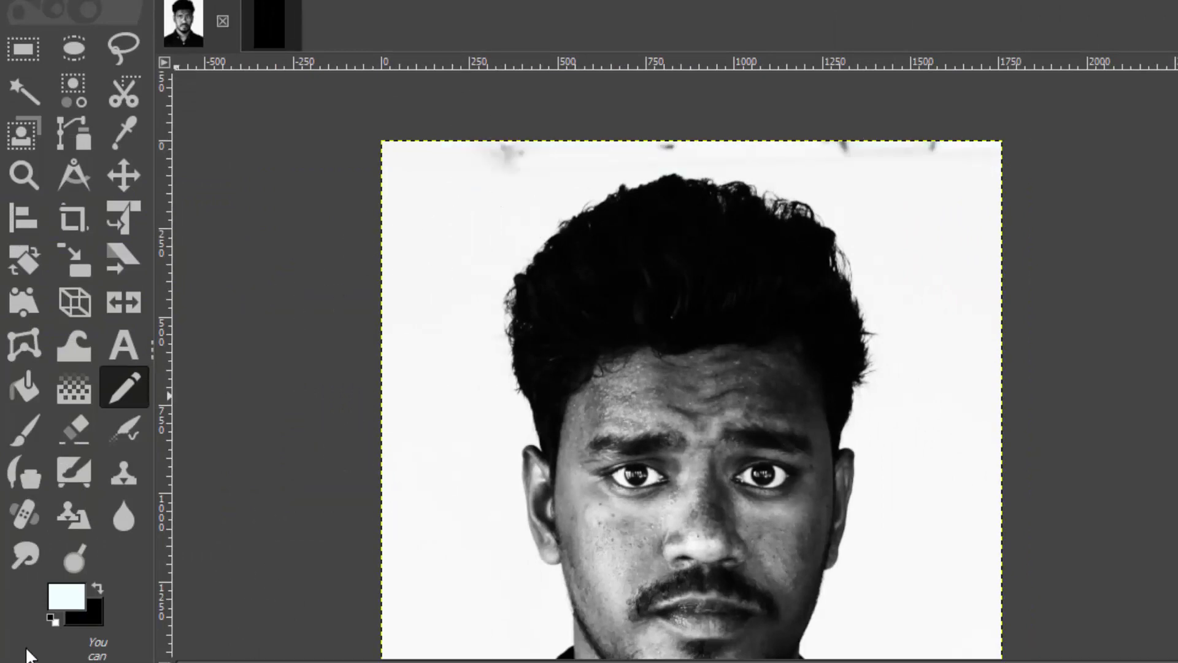
Step: Set the foreground to white (ffffff) and paint over the grey top-edge and top-left marks
left_click(83, 597)
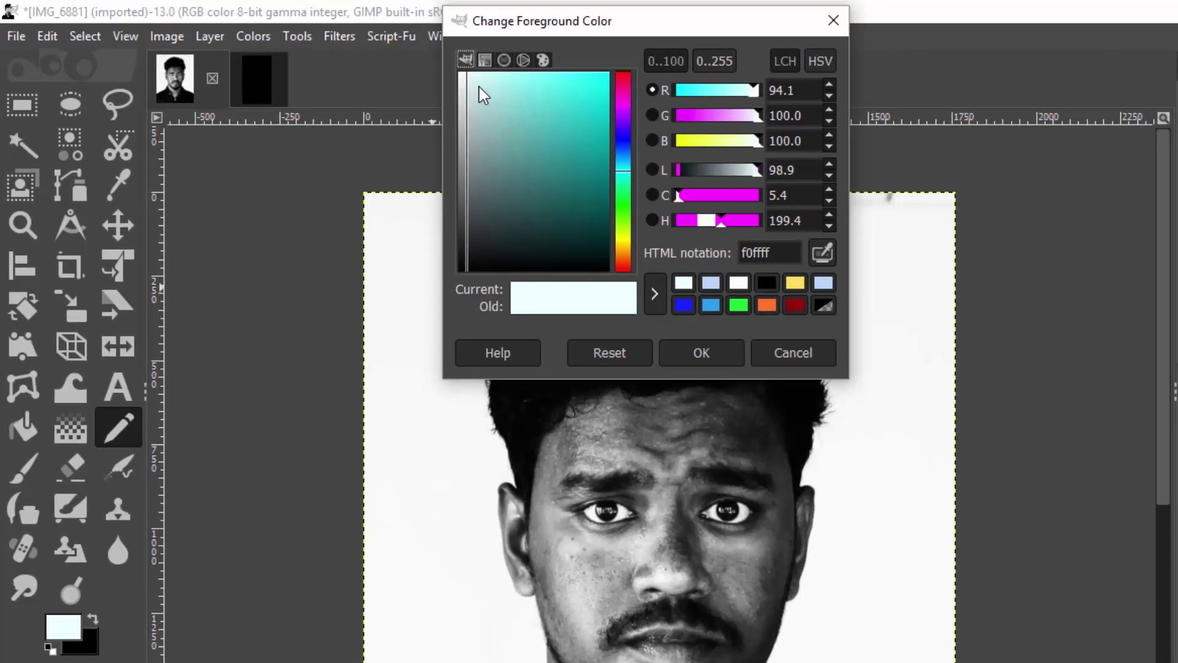
left_click_drag(484, 95, 387, 35)
left_click(706, 353)
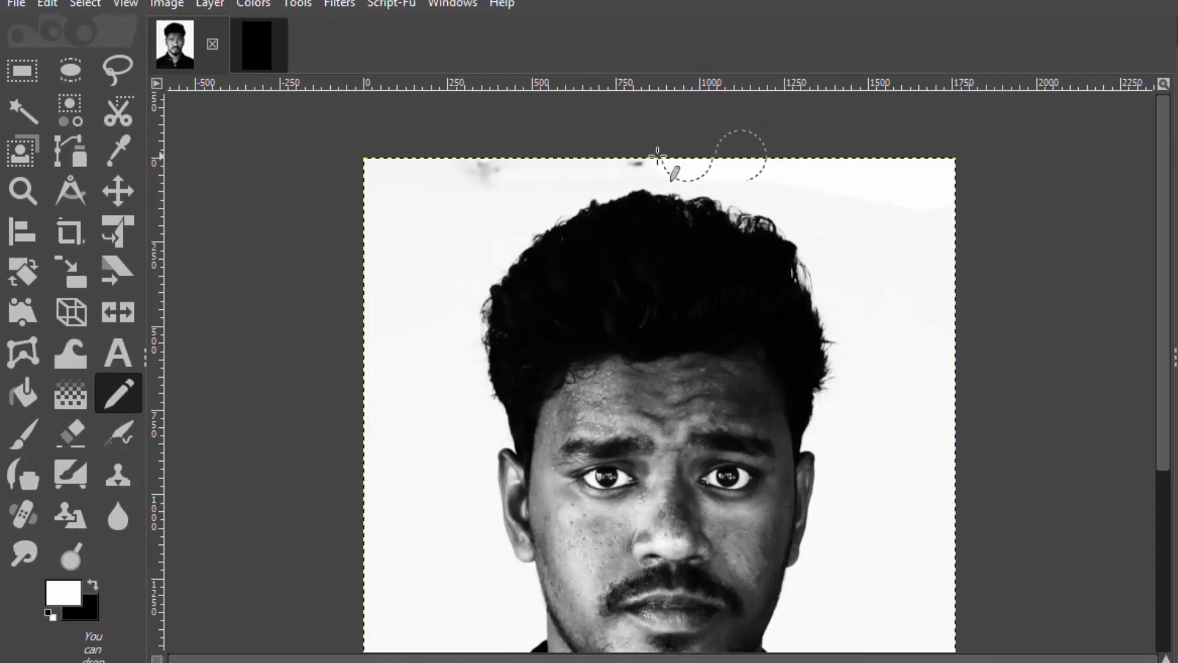
left_click_drag(657, 155, 395, 158)
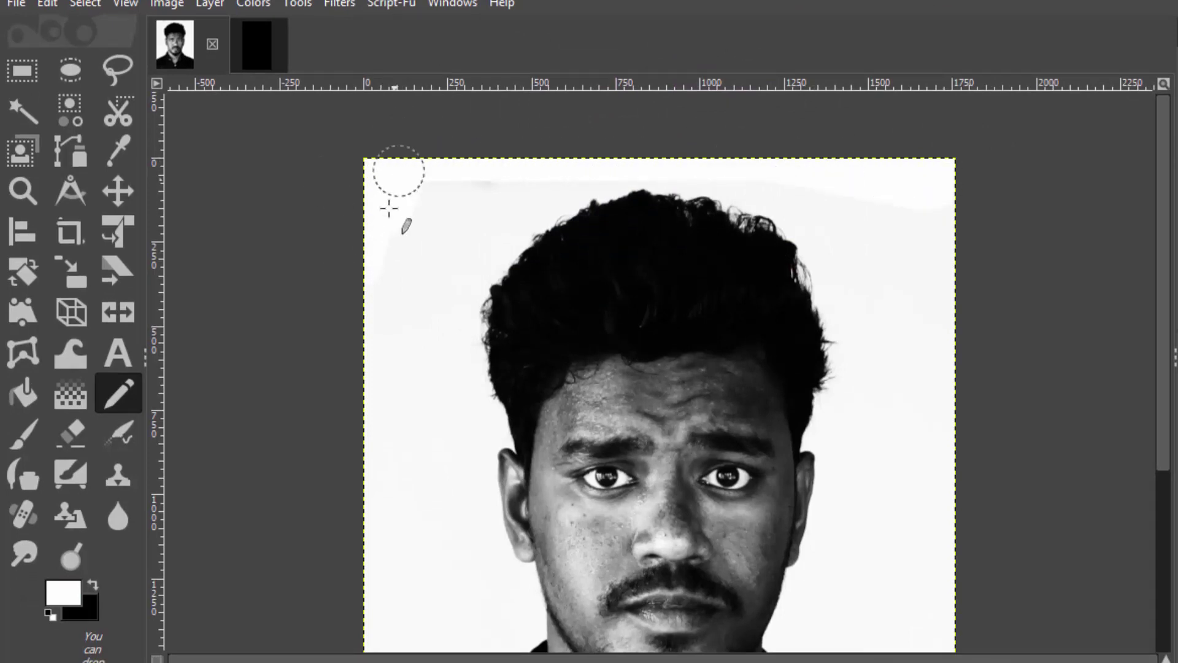
mouse_move(389, 208)
left_mouse_down()
mouse_move(414, 201)
mouse_move(397, 262)
mouse_move(428, 149)
mouse_move(403, 188)
mouse_move(402, 222)
mouse_move(438, 175)
mouse_move(394, 250)
mouse_move(441, 182)
mouse_move(400, 231)
left_mouse_up()
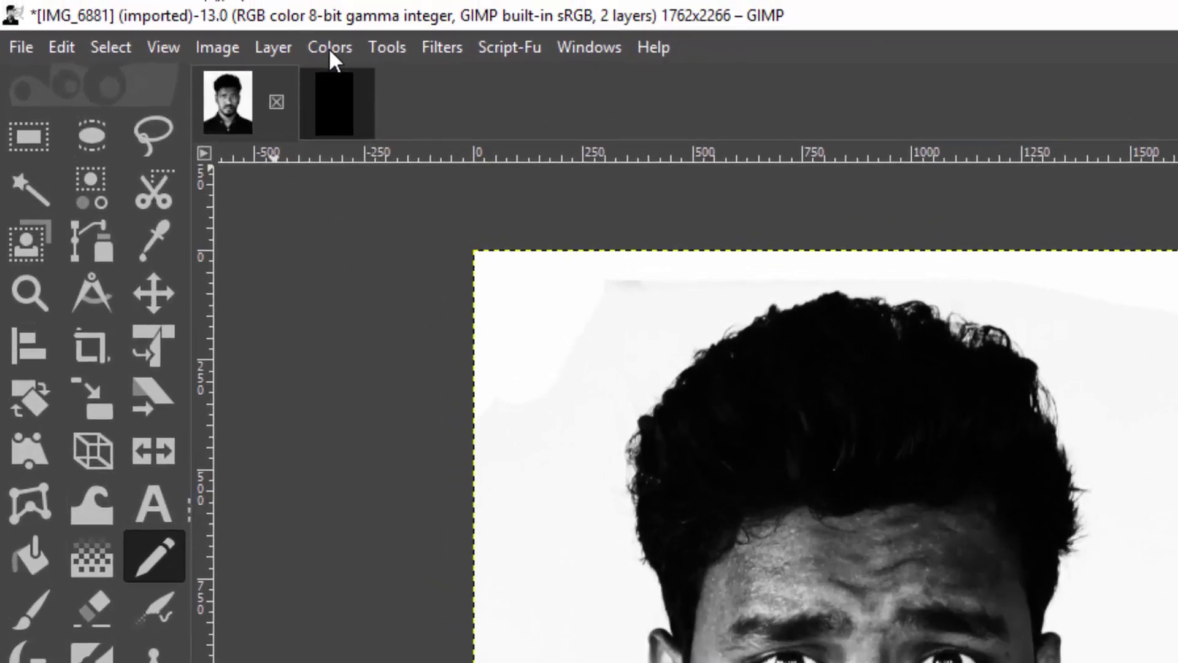
left_click(298, 3)
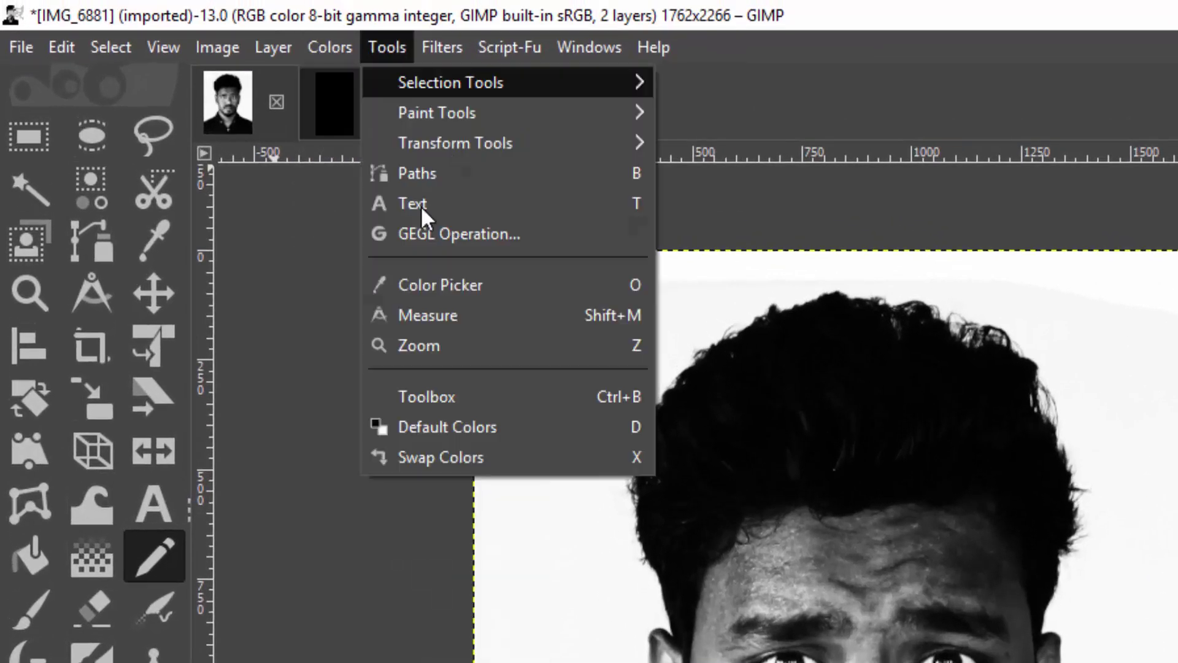
left_click(335, 53)
Step: Apply Levels with the black input at 44 and the white input at 202
left_click(374, 325)
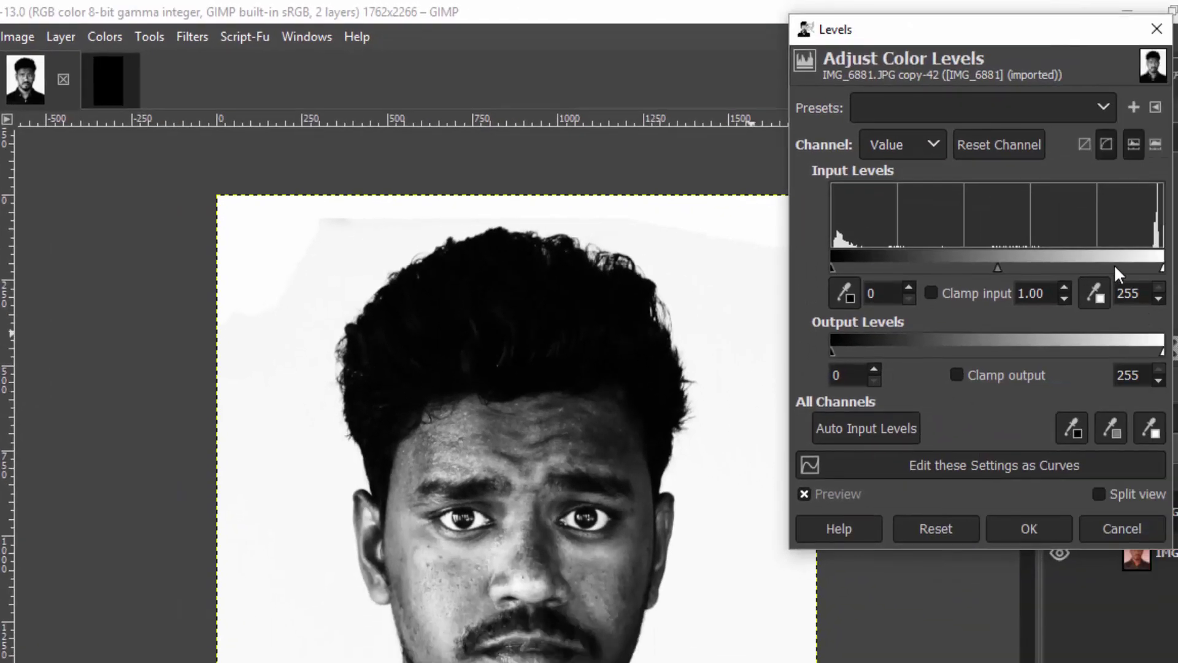
left_click_drag(1162, 268, 1095, 268)
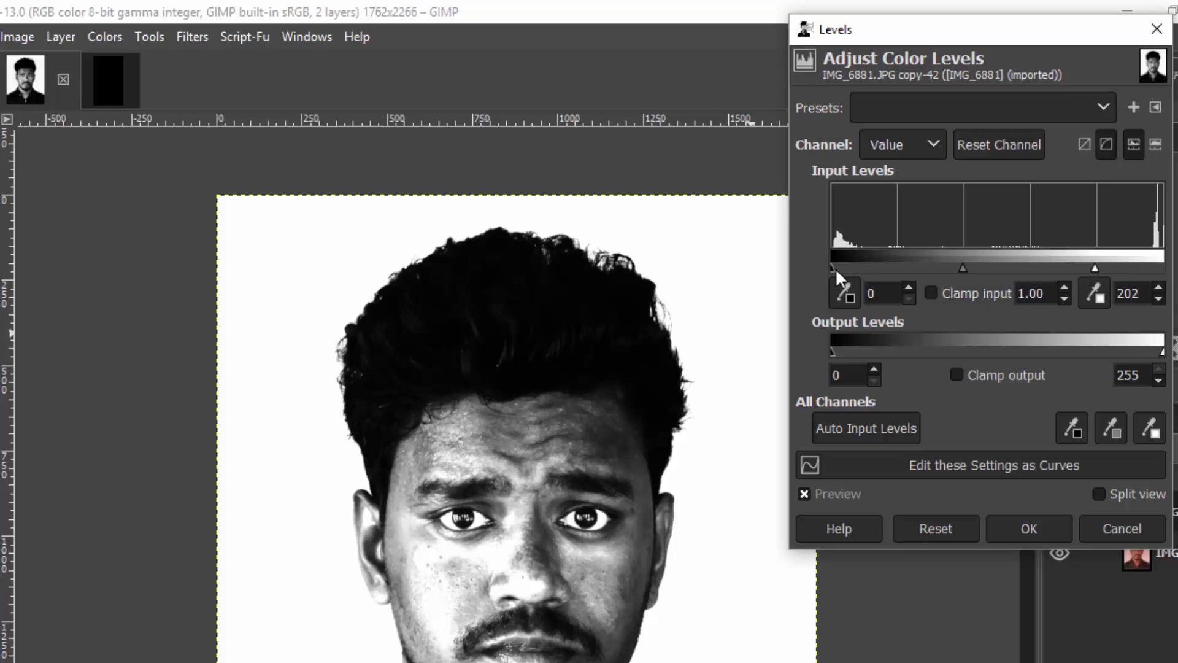
left_click_drag(835, 268, 887, 275)
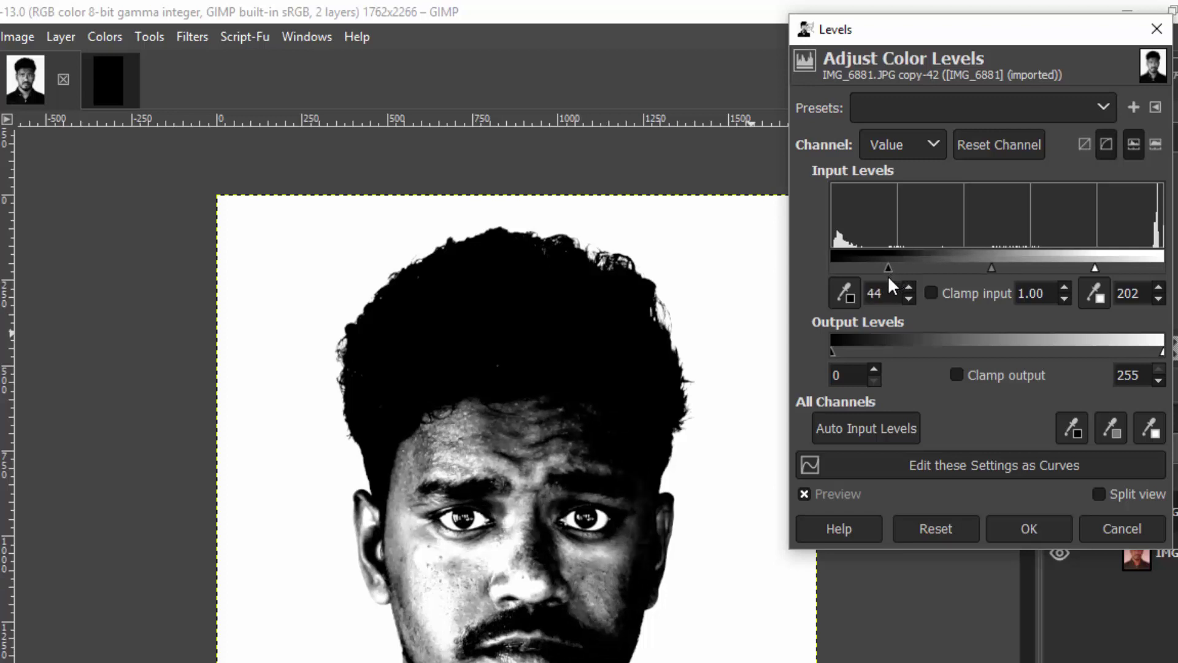
left_click(1041, 530)
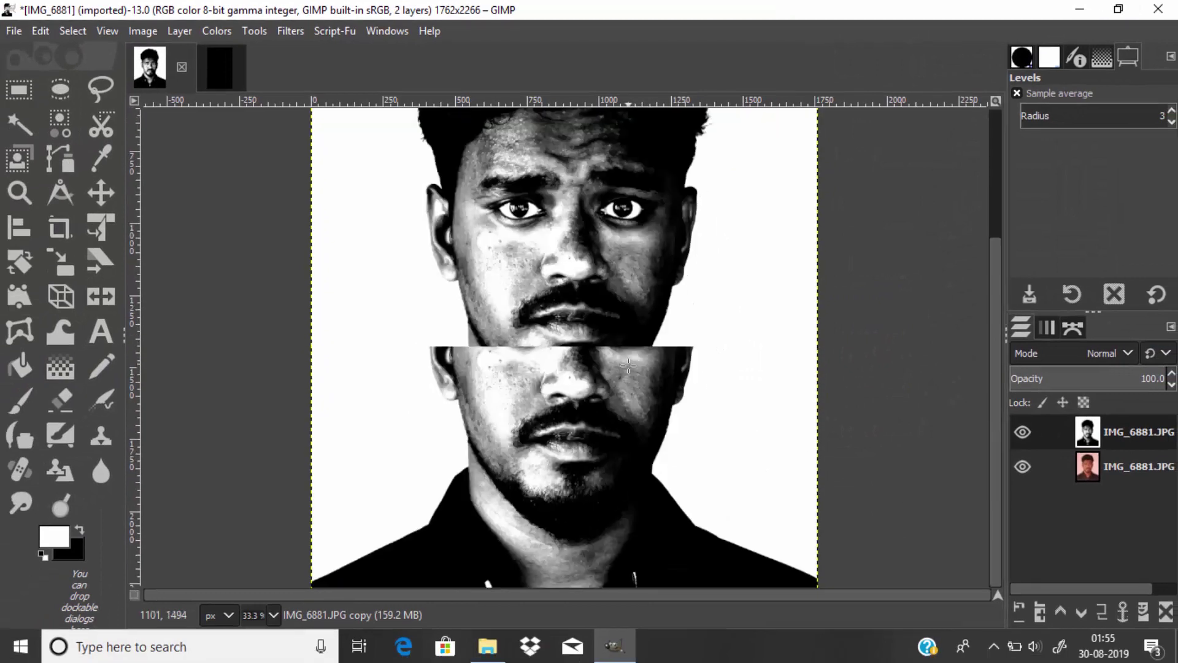
Step: Make black the foreground and paint the face solid black with the Pencil
left_click(81, 531)
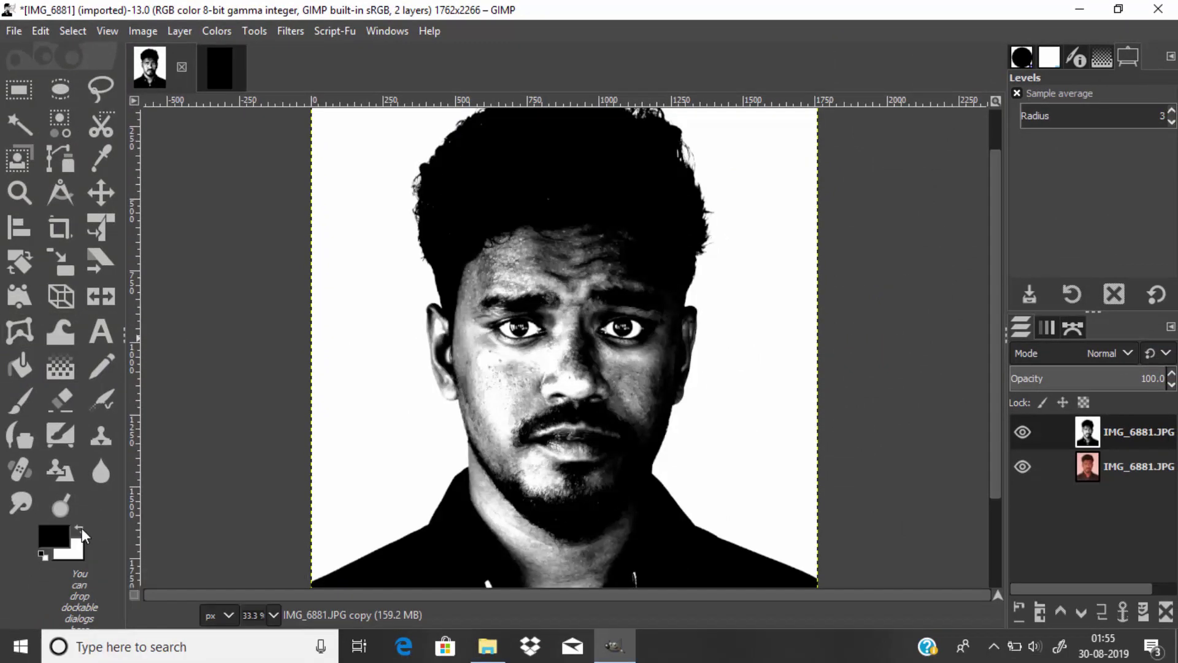
key("n")
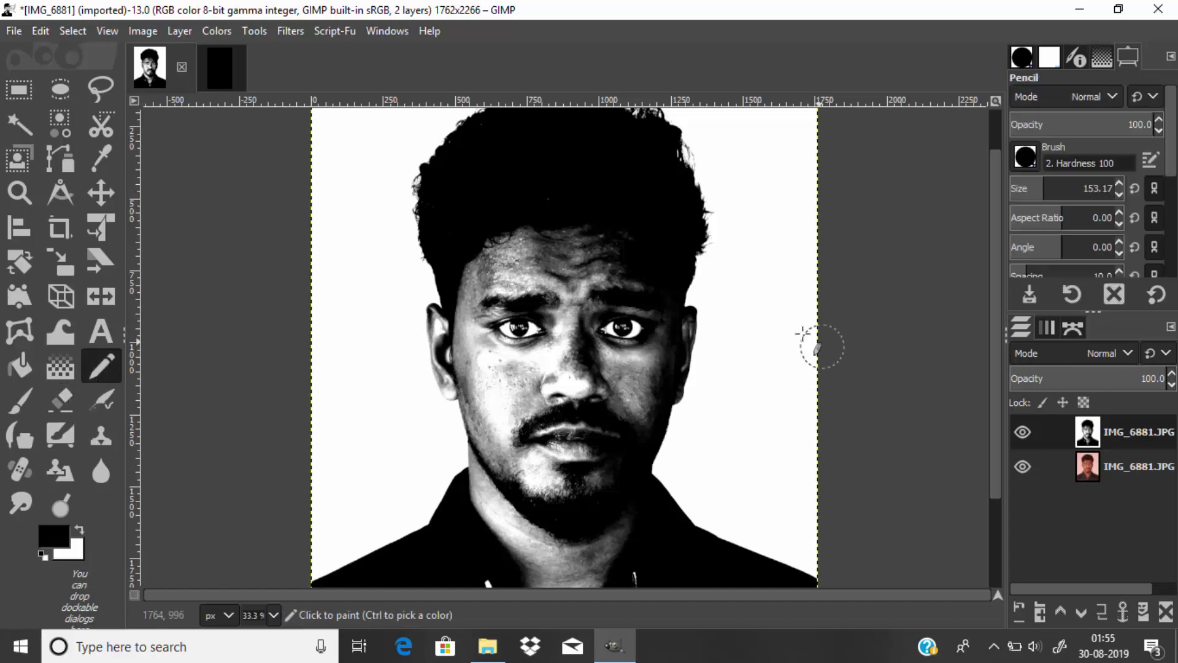
mouse_move(608, 264)
left_mouse_down()
mouse_move(593, 411)
mouse_move(599, 205)
mouse_move(569, 275)
mouse_move(571, 404)
mouse_move(533, 449)
mouse_move(544, 223)
mouse_move(551, 541)
mouse_move(596, 487)
mouse_move(517, 368)
mouse_move(581, 488)
mouse_move(615, 424)
mouse_move(593, 518)
mouse_move(515, 403)
left_mouse_up()
key("1")
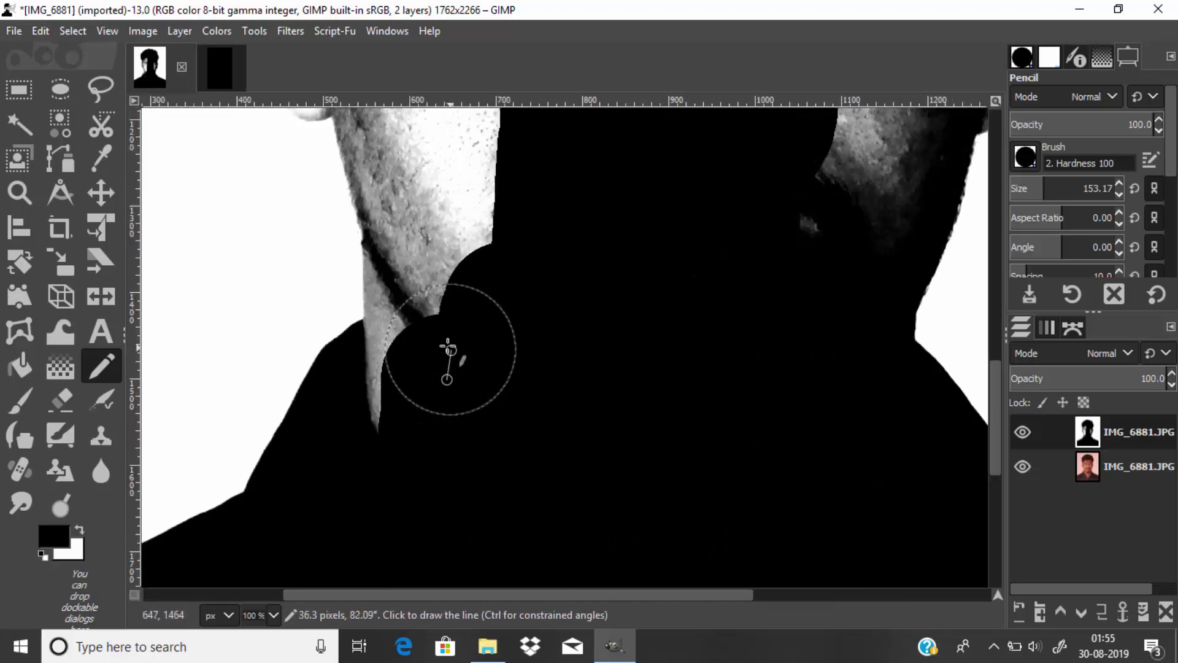
key("plus")
key("bracketleft")
key("bracketleft")
key("bracketleft")
key("bracketleft")
key("bracketleft")
key("bracketleft")
key("bracketleft")
key("bracketleft")
key("bracketleft")
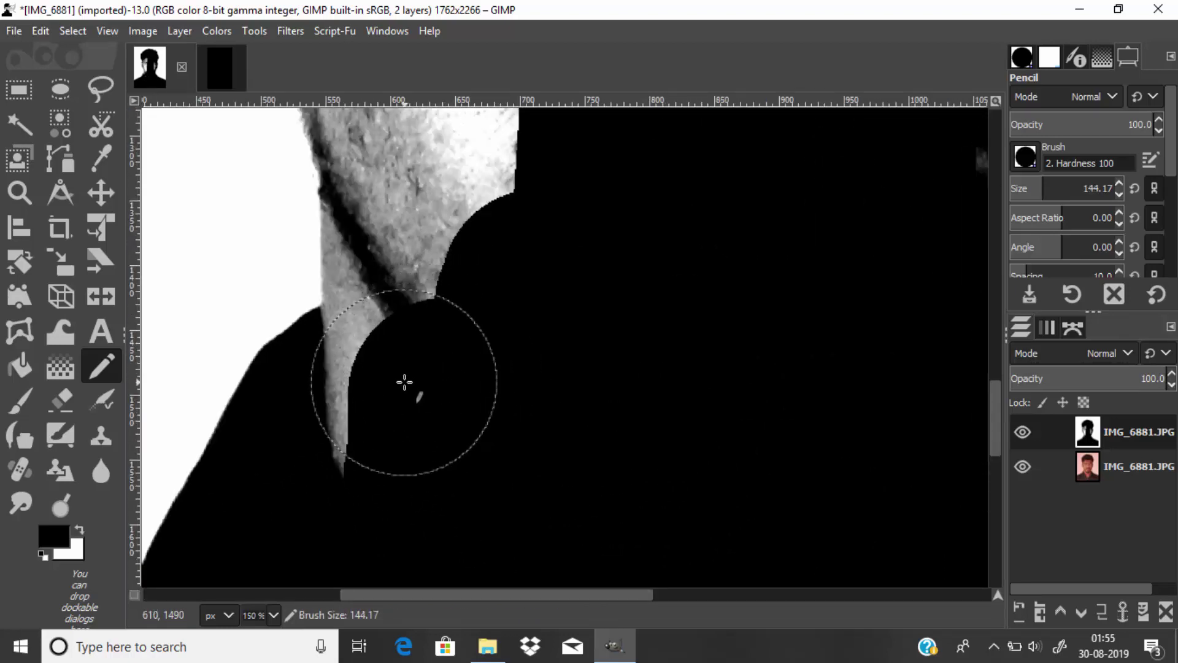
key("bracketleft")
key("bracketleft")
key("bracketleft")
key("bracketleft")
key("bracketleft")
key("bracketleft")
key("bracketleft")
key("bracketleft")
key("bracketleft")
key("bracketleft")
key("bracketleft")
key("bracketleft")
key("bracketleft")
key("bracketleft")
key("bracketleft")
key("bracketleft")
key("bracketleft")
key("bracketleft")
key("bracketleft")
key("bracketleft")
key("shift+ctrl+j")
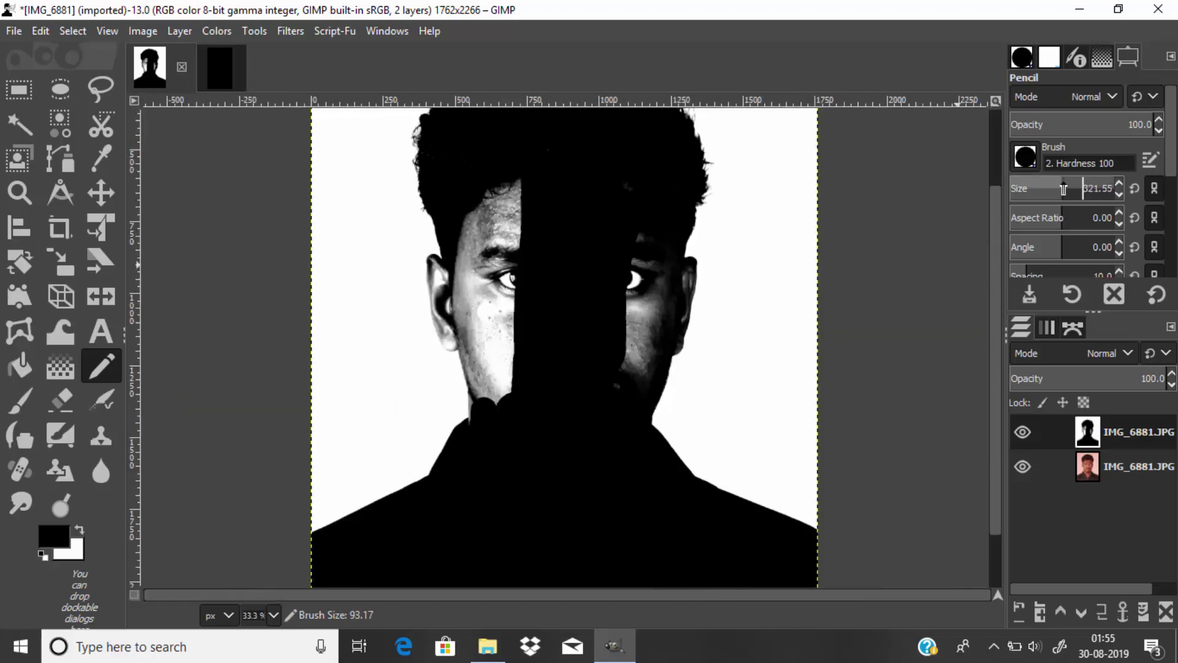
mouse_move(534, 184)
left_mouse_down()
mouse_move(506, 285)
mouse_move(526, 399)
left_mouse_up()
Step: Zoom in, shrink the brush to about 44, and blacken the neck and body edges
key("1")
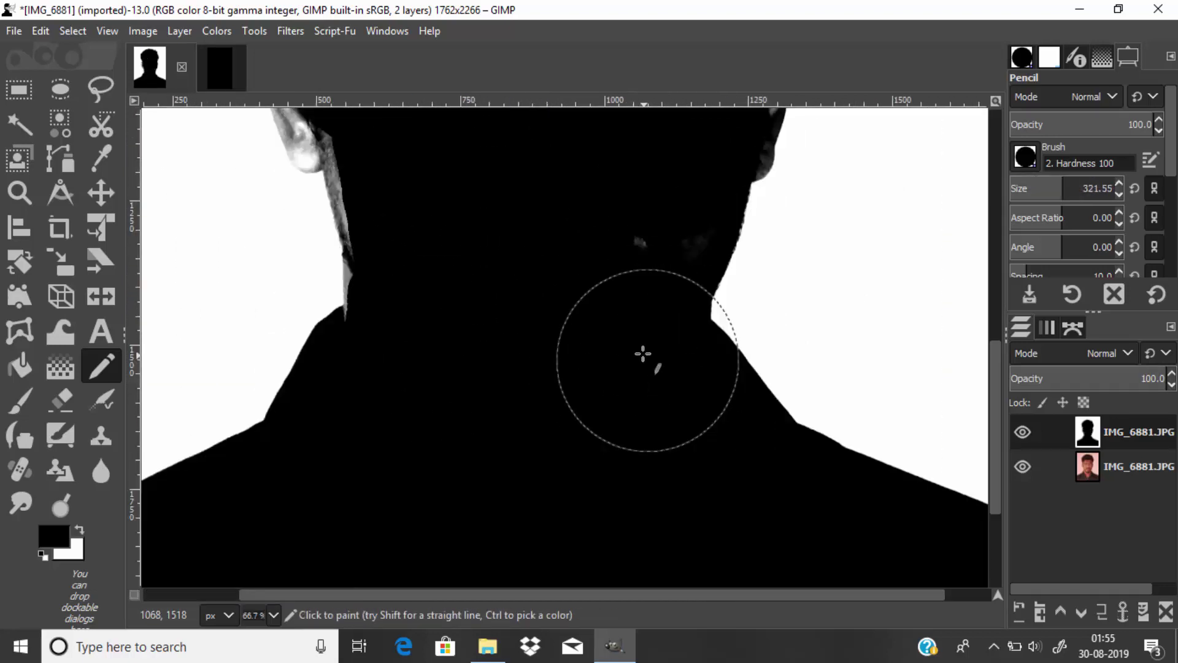
key("bracketleft")
key("bracketleft")
key("bracketleft")
scroll(620, 344, "up", 4)
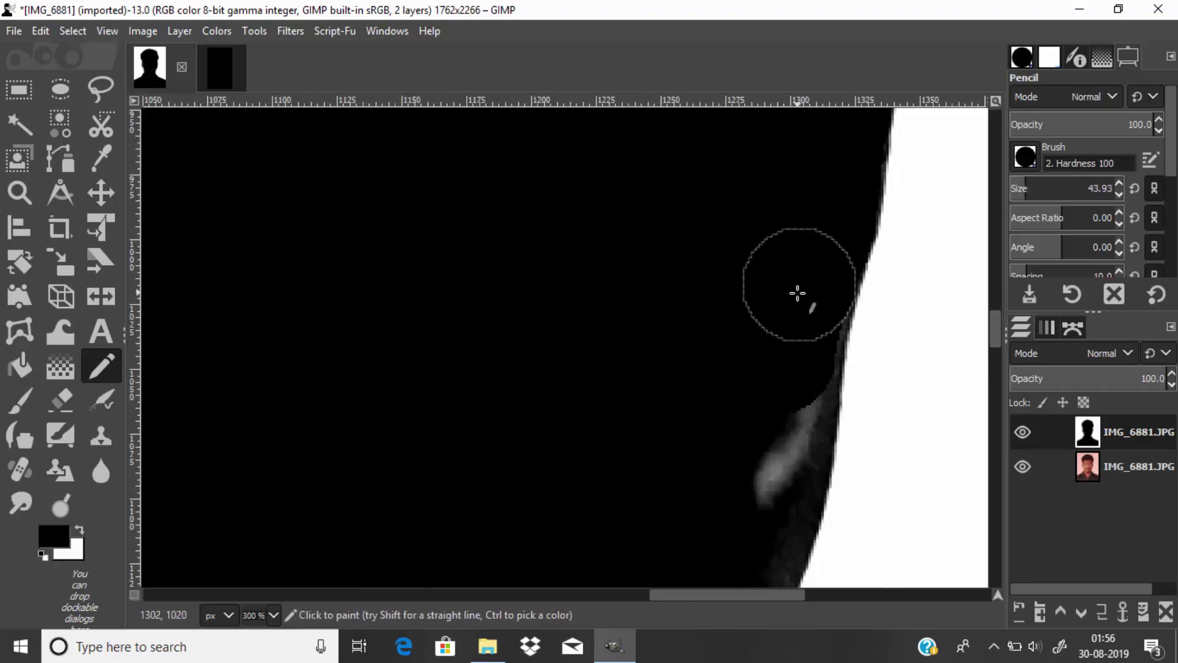
scroll(768, 352, "down", 4)
mouse_move(768, 353)
left_mouse_down()
mouse_move(775, 178)
mouse_move(715, 334)
mouse_move(689, 492)
left_mouse_up()
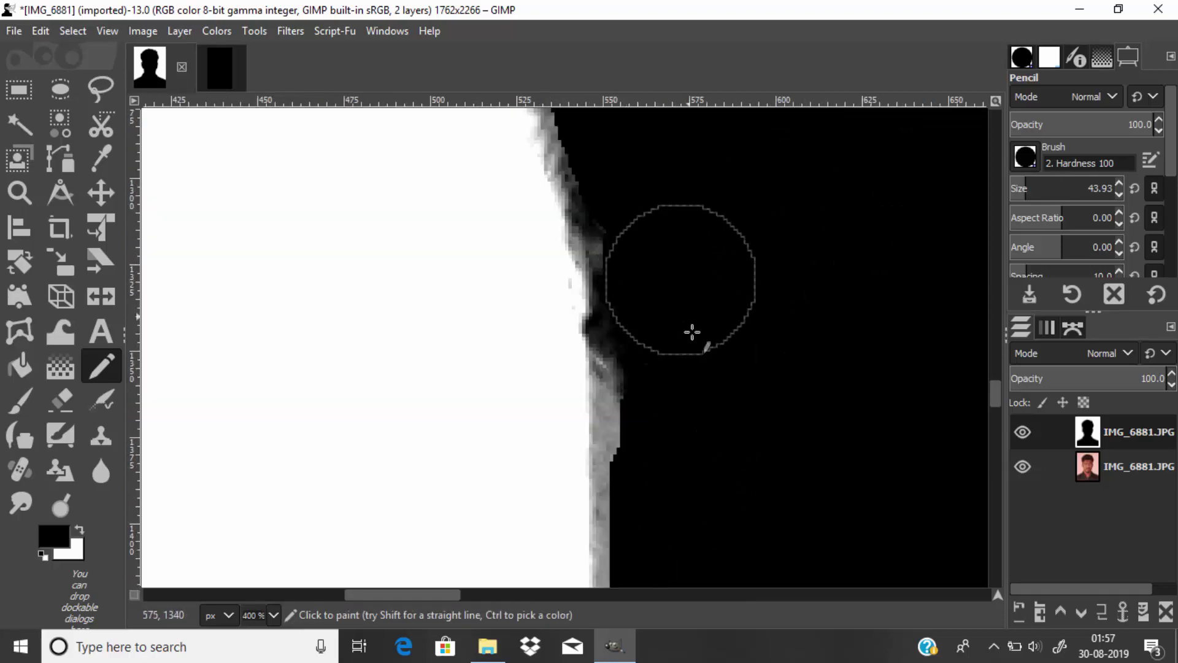
scroll(695, 500, "down", 5)
scroll(279, 264, "down", 1)
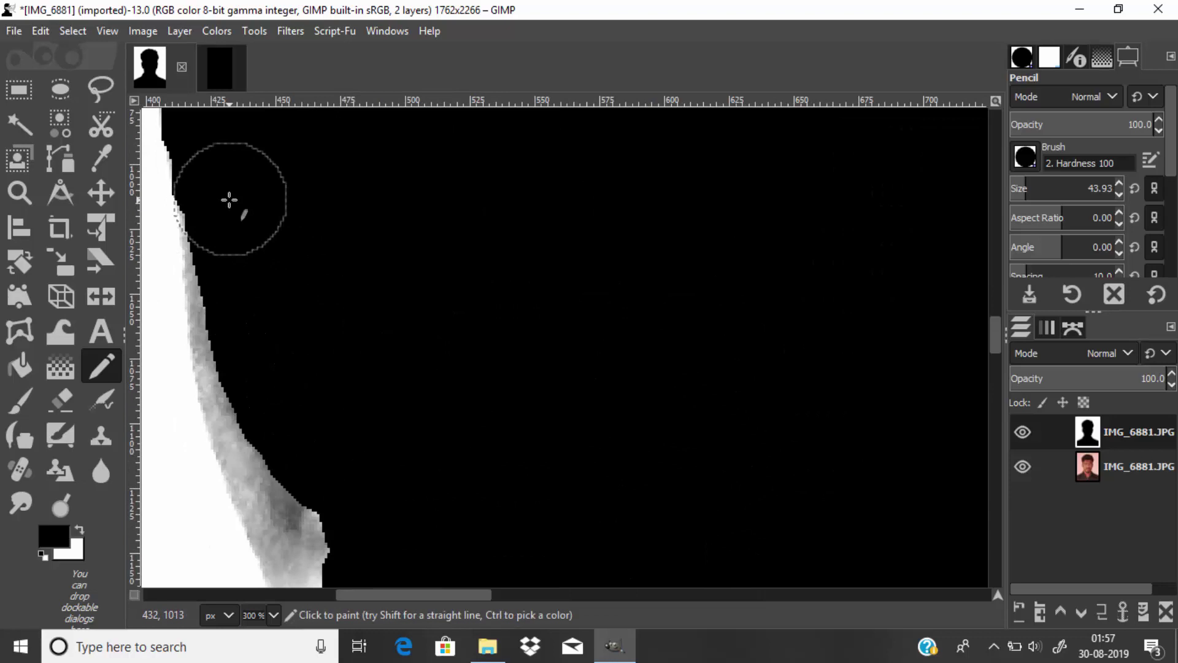
scroll(241, 268, "down", 2)
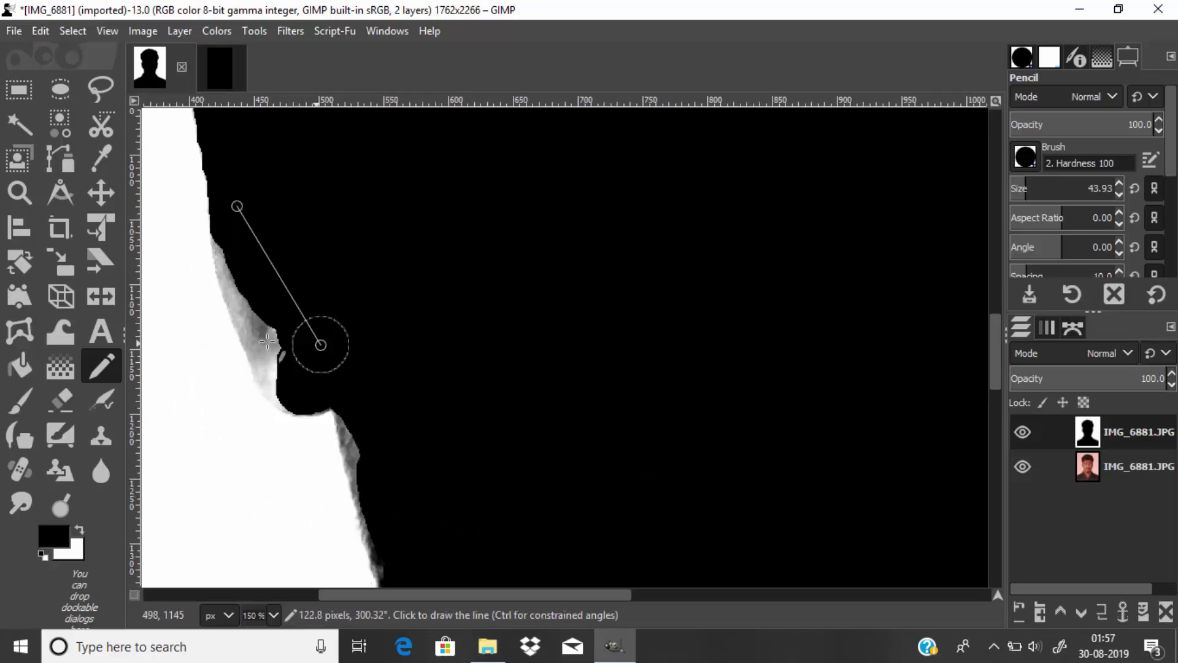
scroll(268, 341, "up", 3)
scroll(424, 393, "down", 3)
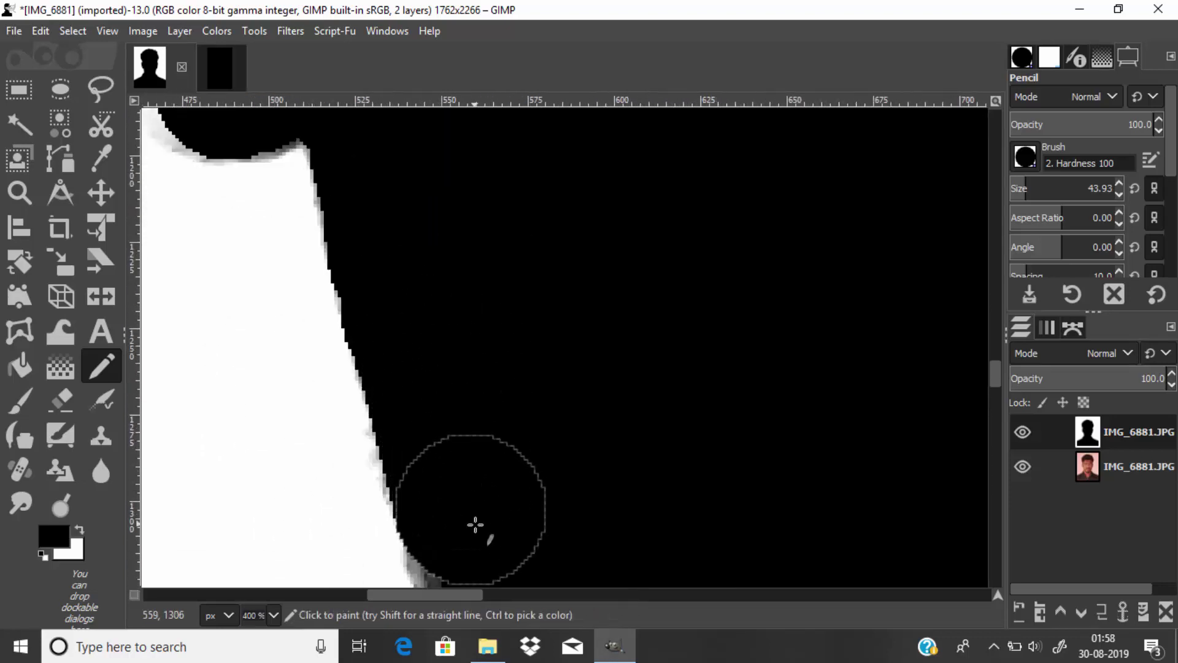
scroll(495, 387, "down", 1)
scroll(513, 274, "down", 3)
scroll(352, 296, "down", 2)
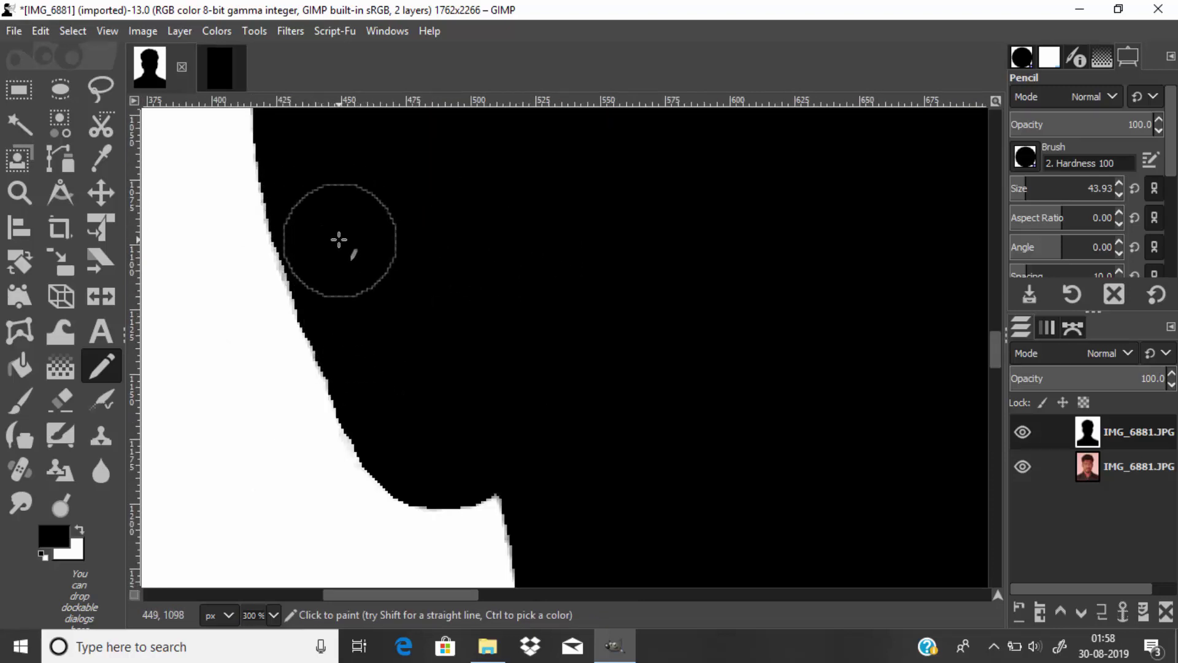
scroll(611, 428, "down", 8)
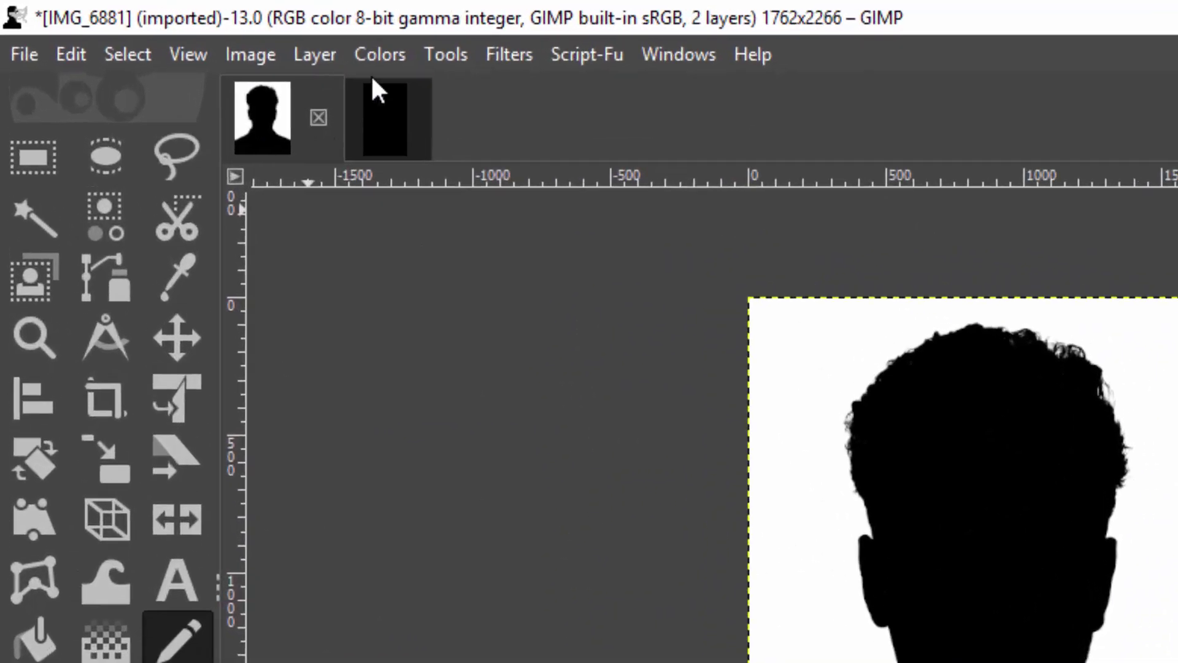
Step: Invert the silhouette to white on black, copy it, and hide that layer
left_click(217, 30)
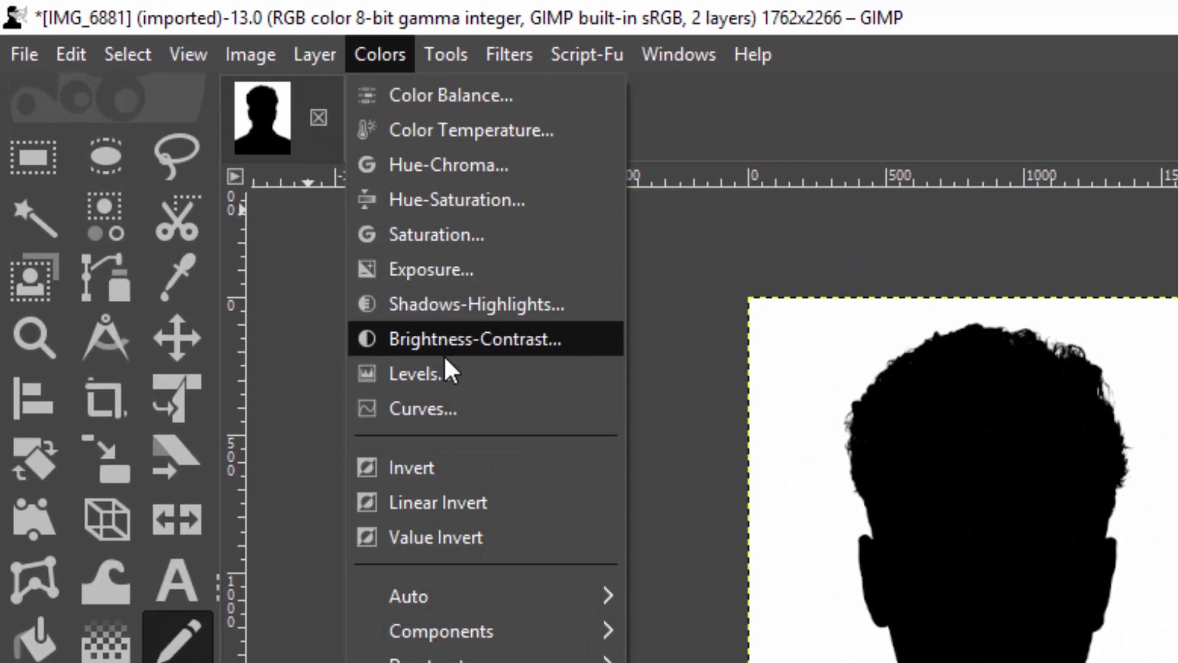
left_click(459, 467)
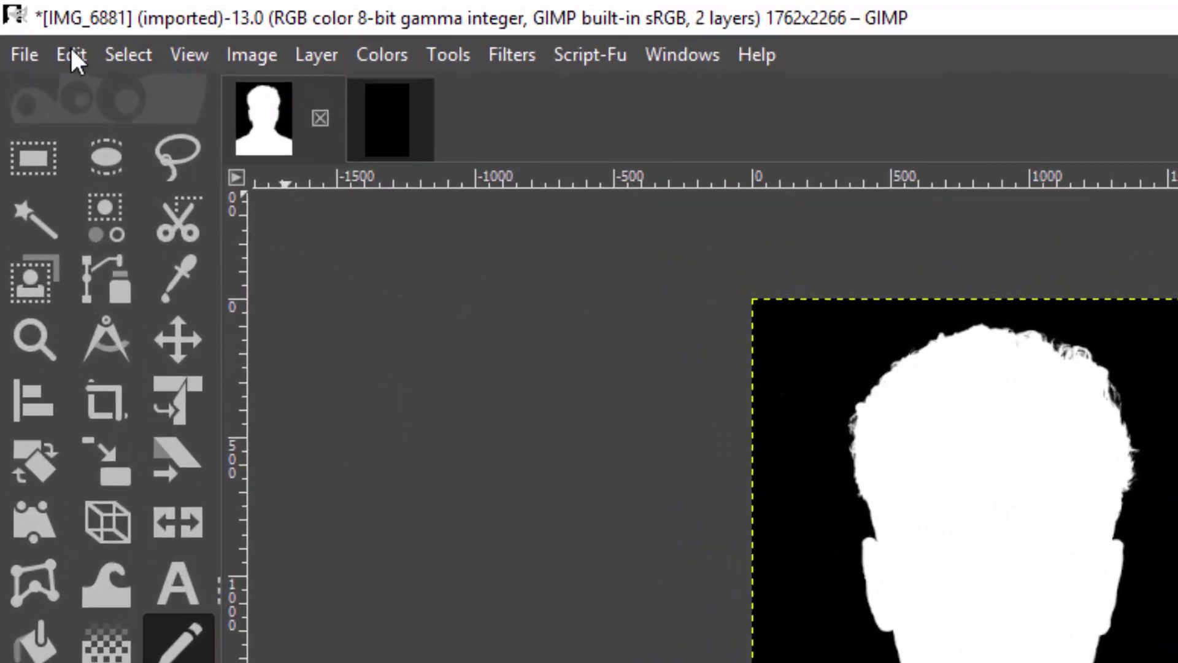
left_click(40, 31)
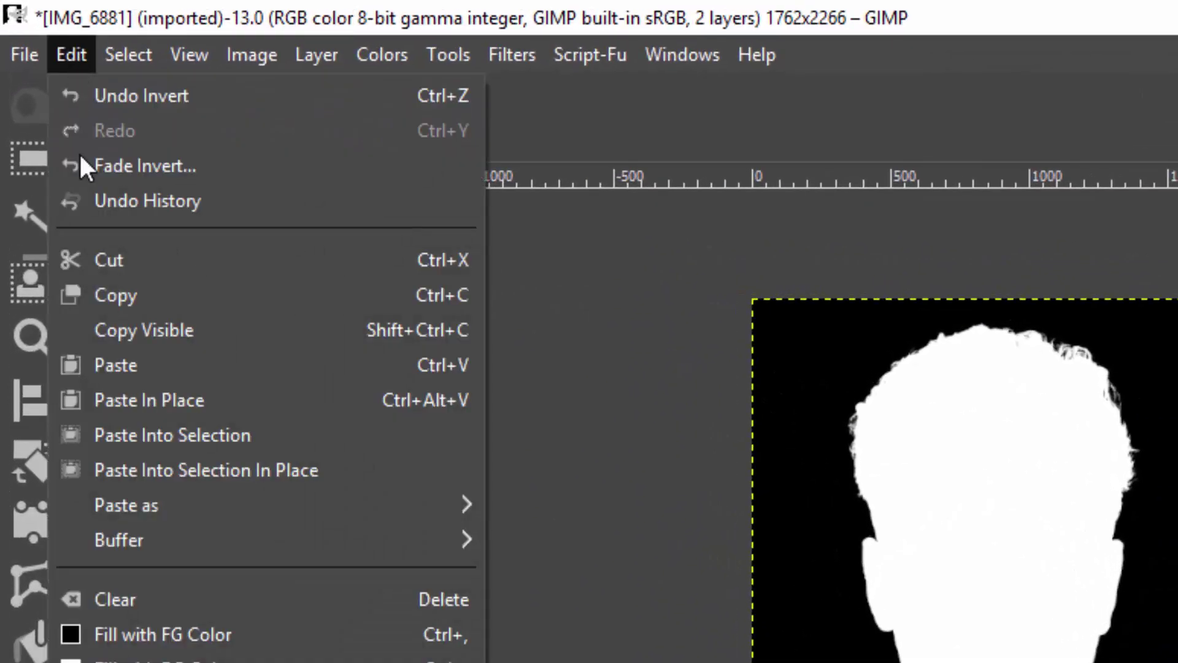
left_click(156, 298)
left_click(940, 422)
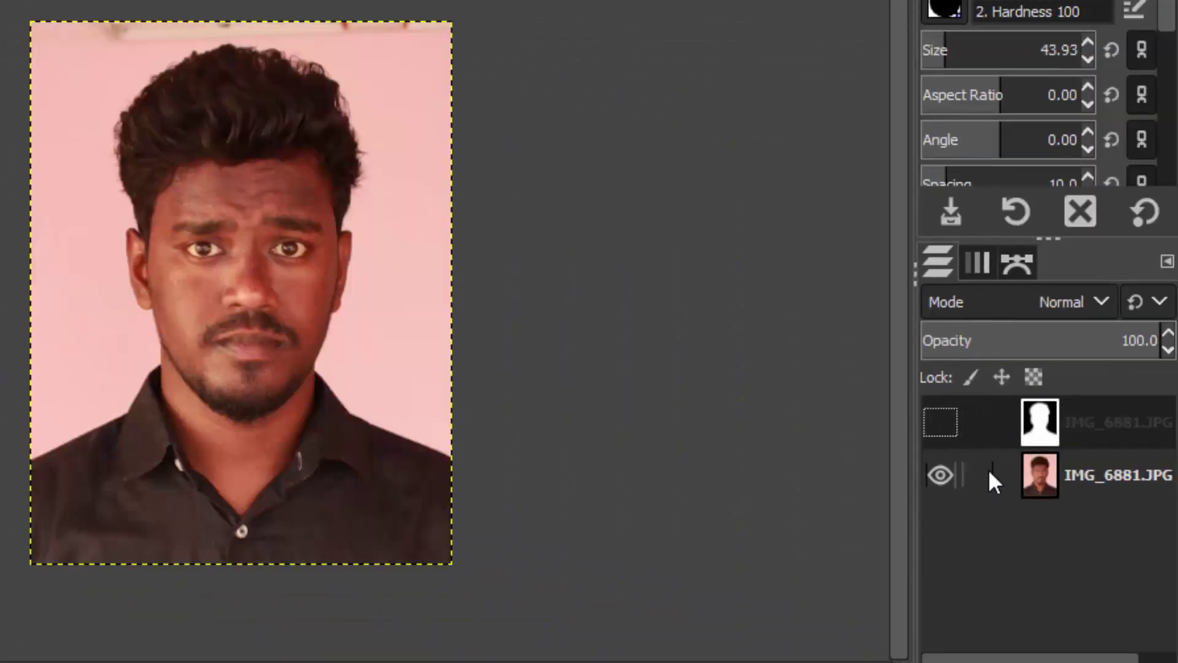
Step: Add a white layer mask to the photo layer and paste and anchor the silhouette into it
left_click(1103, 480)
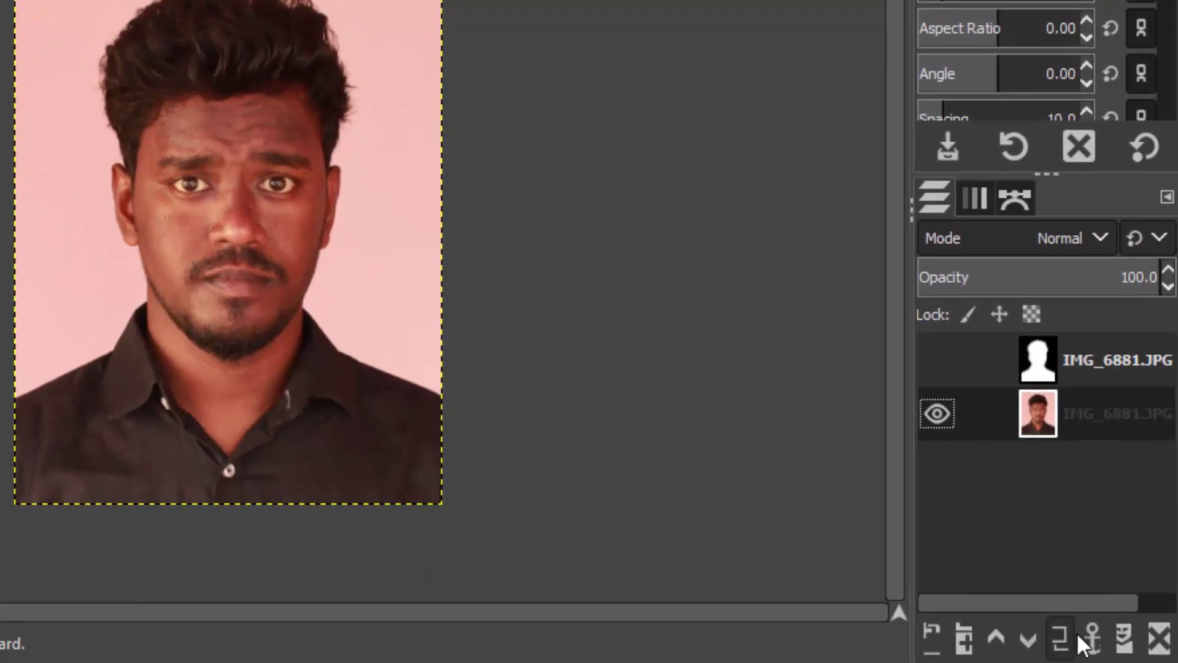
left_click(1121, 632)
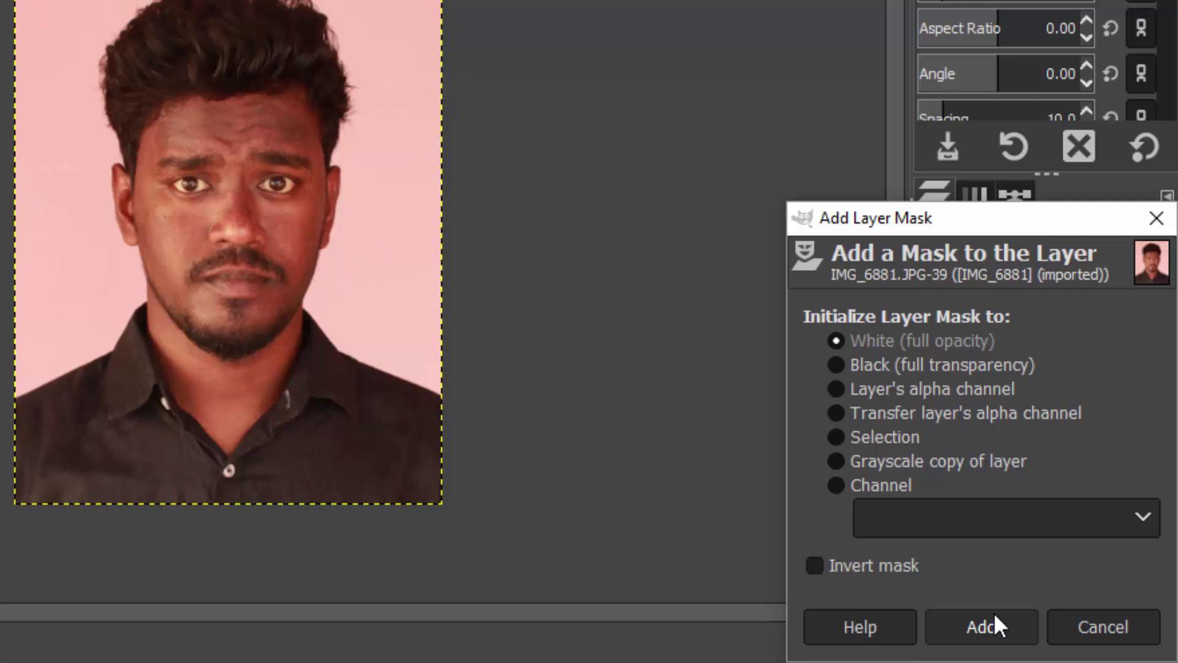
left_click(990, 626)
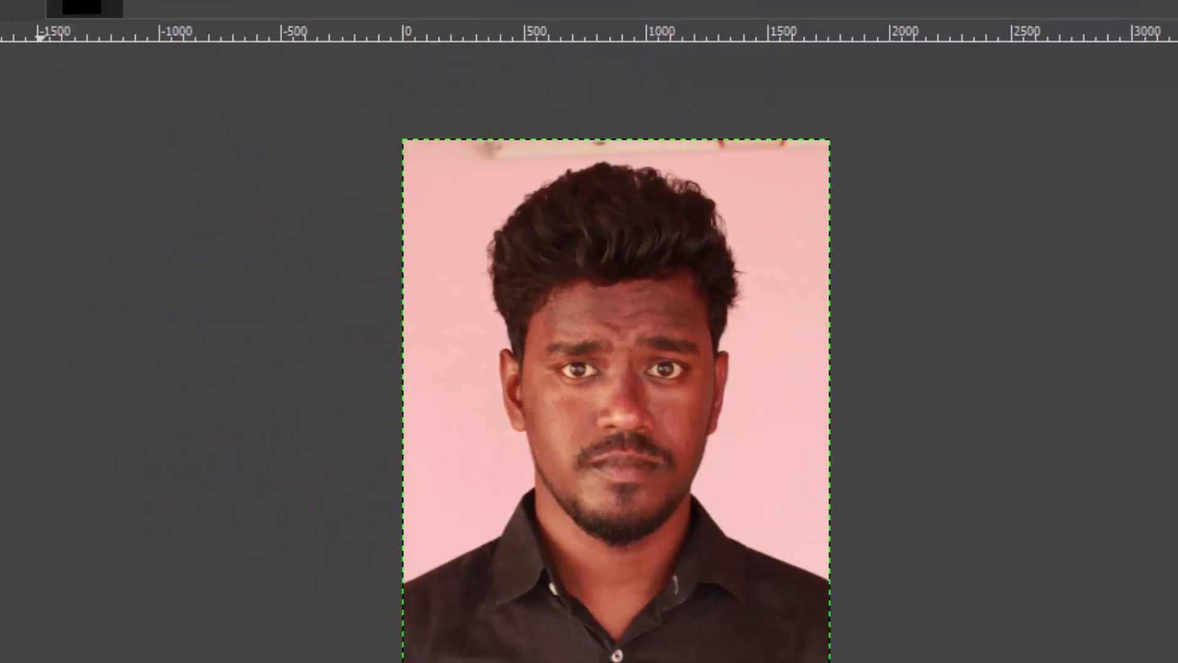
left_click(60, 45)
left_click(153, 321)
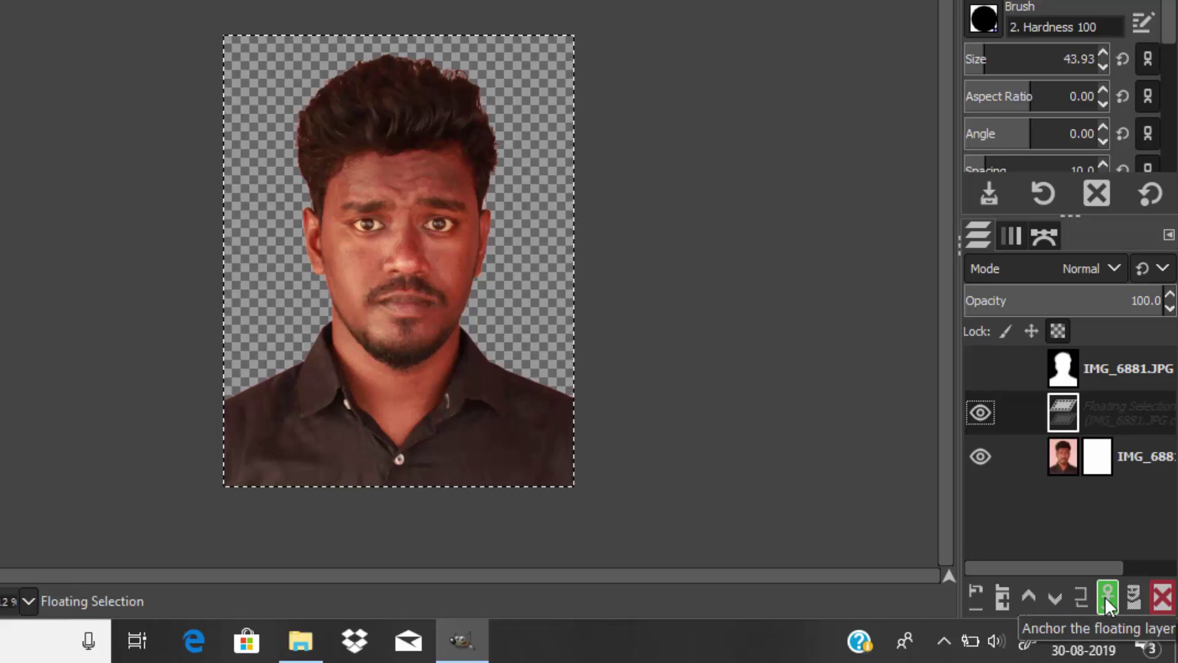
left_click(1104, 595)
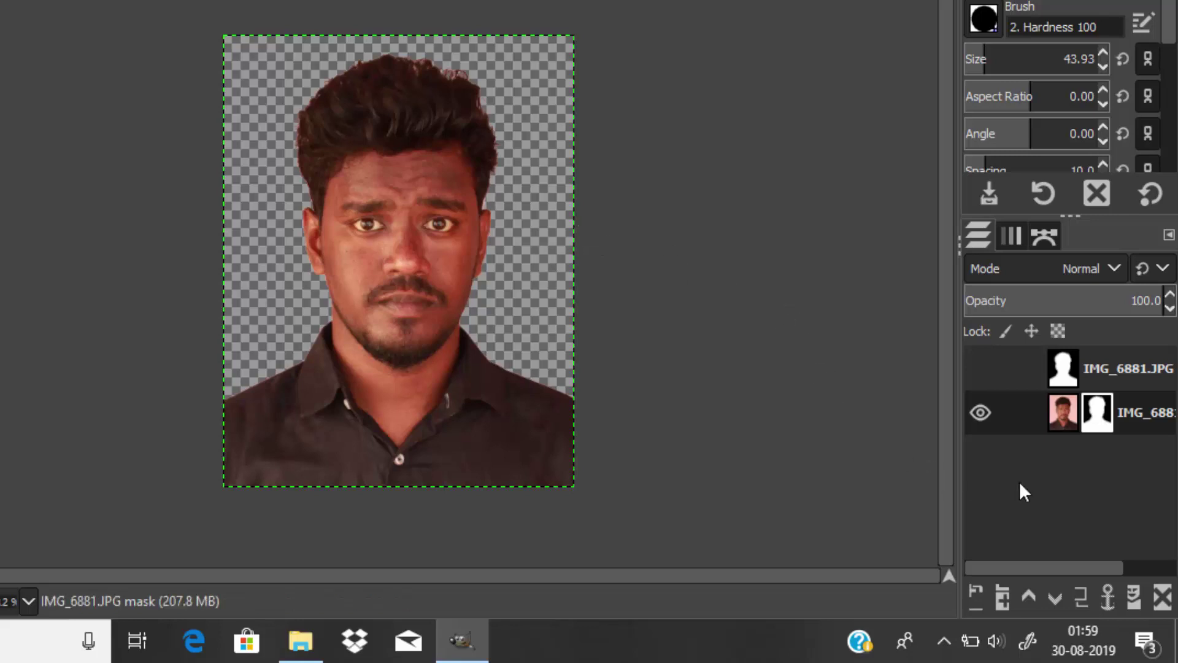
Step: Add a new transparent layer, fill it pale cyan, and move it below the photo
left_click(971, 595)
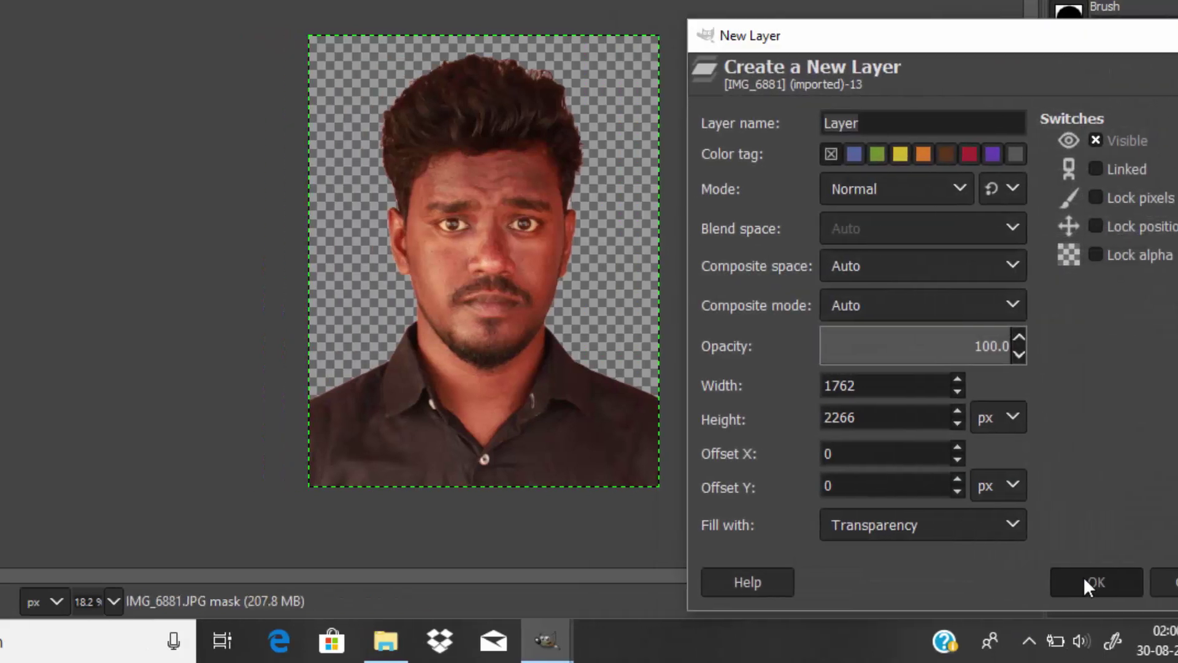
left_click(1007, 580)
left_click(74, 511)
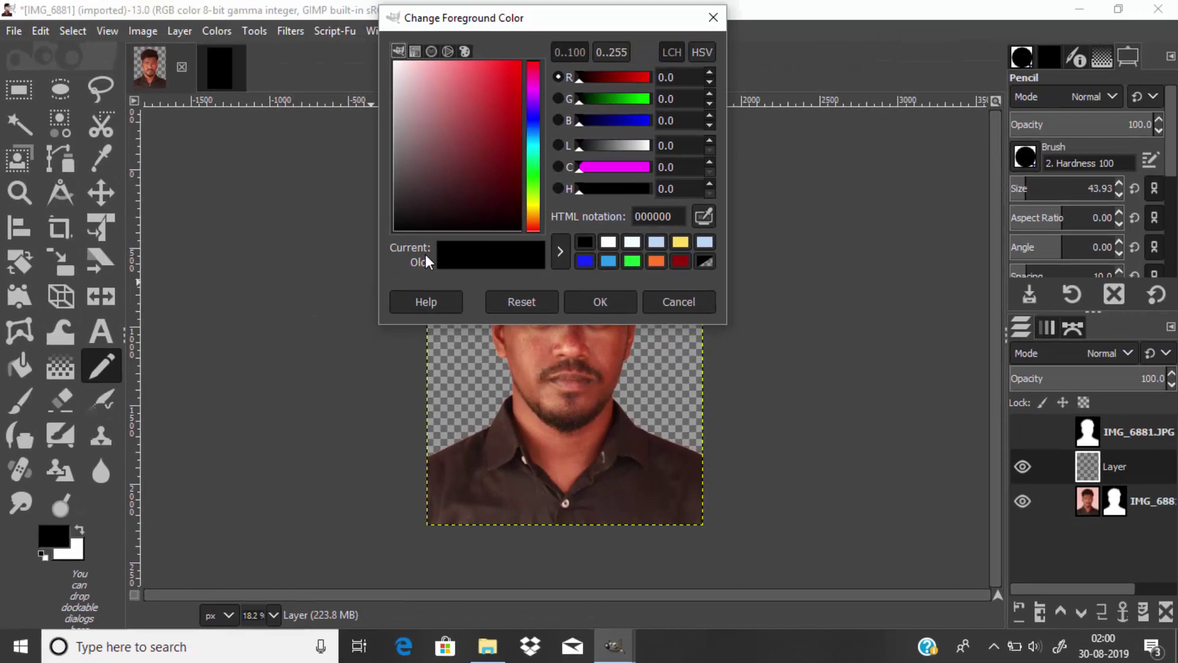
left_click(803, 128)
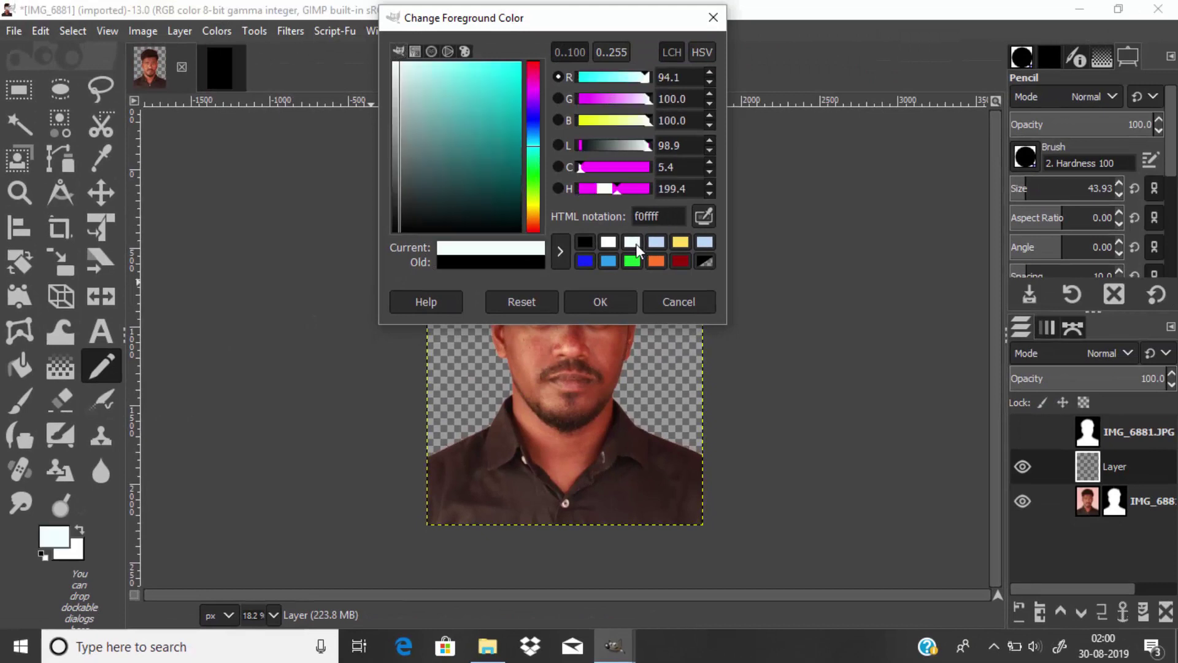
left_click(600, 302)
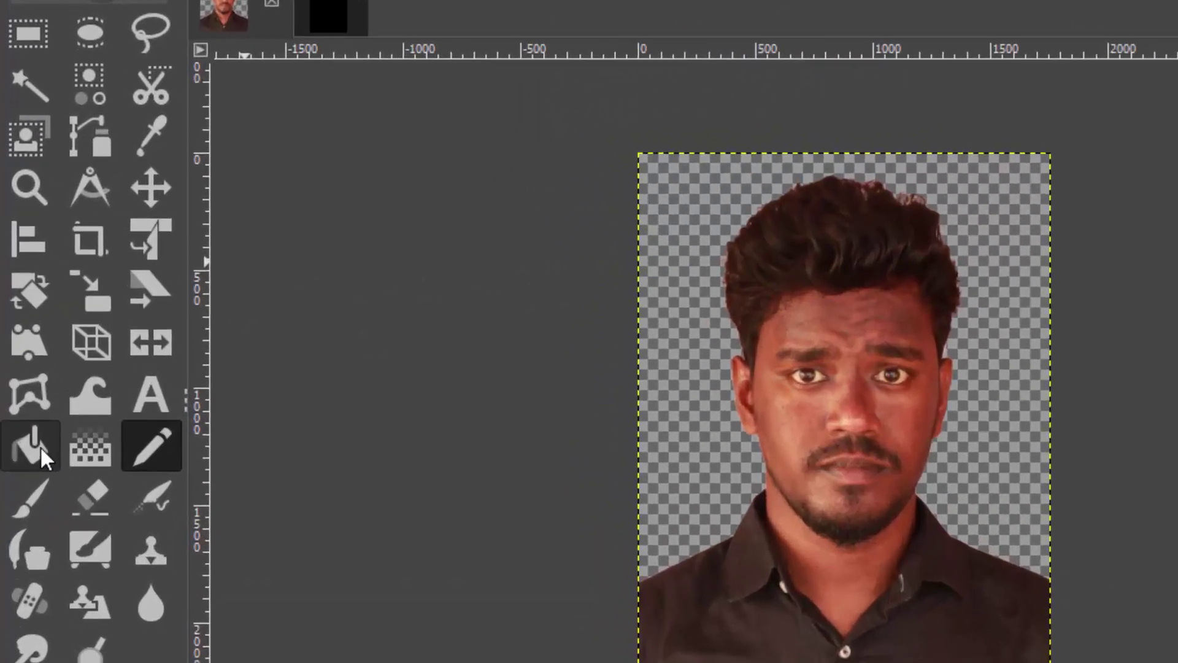
left_click(19, 366)
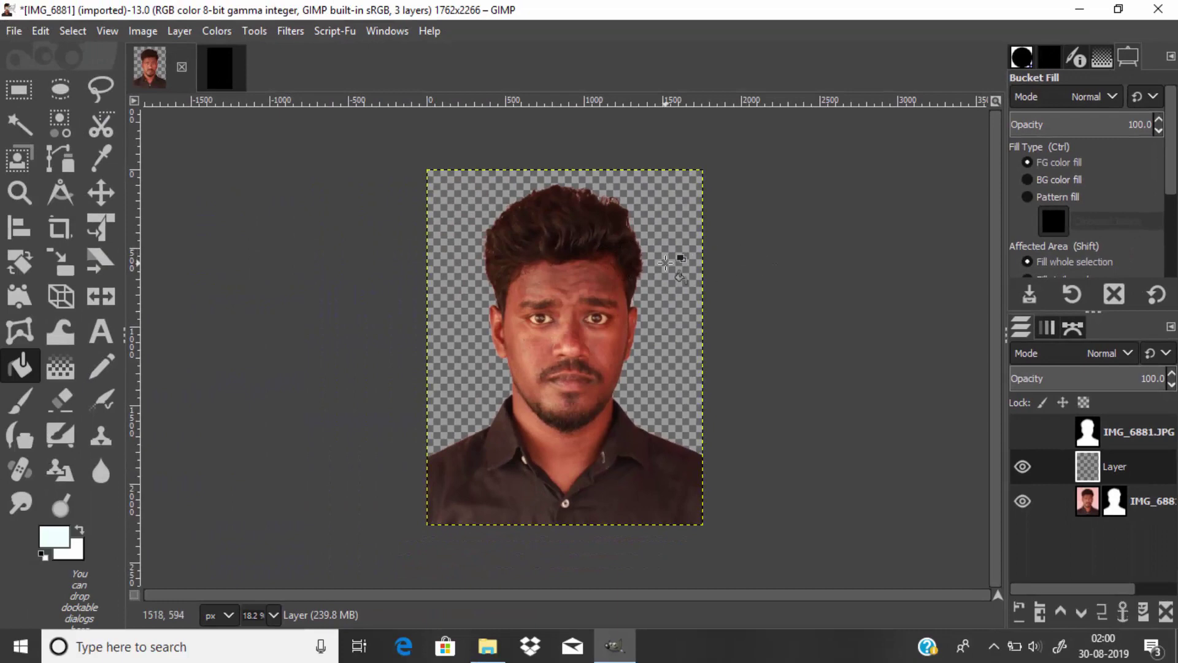
left_click(666, 263)
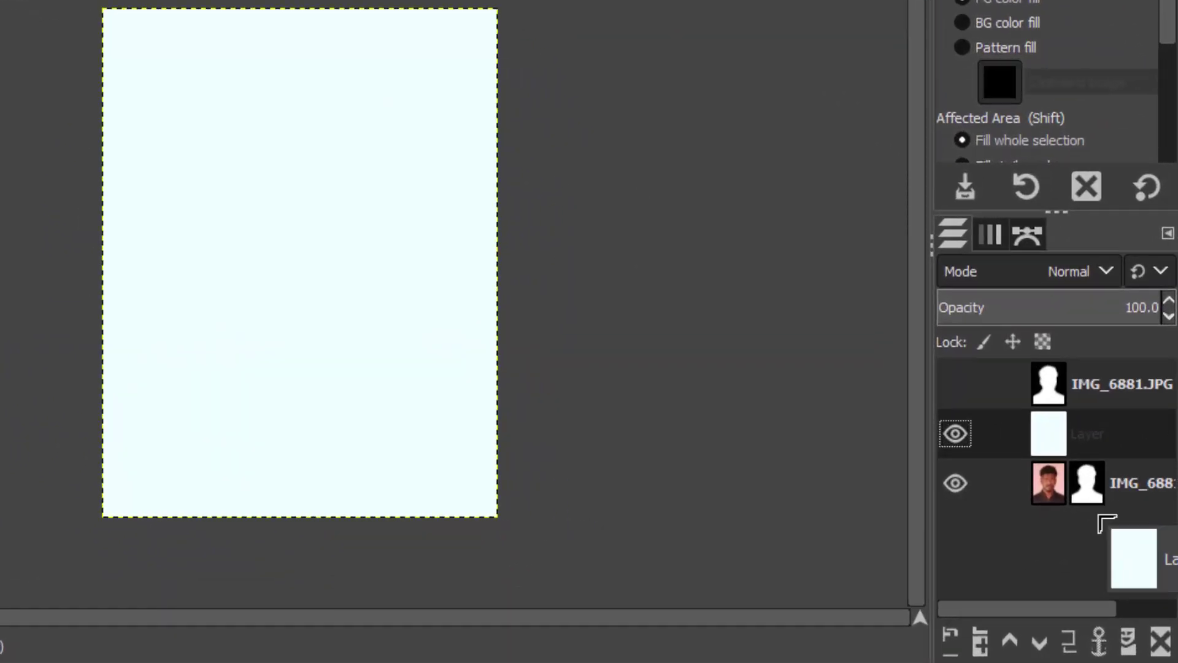
left_click(1038, 643)
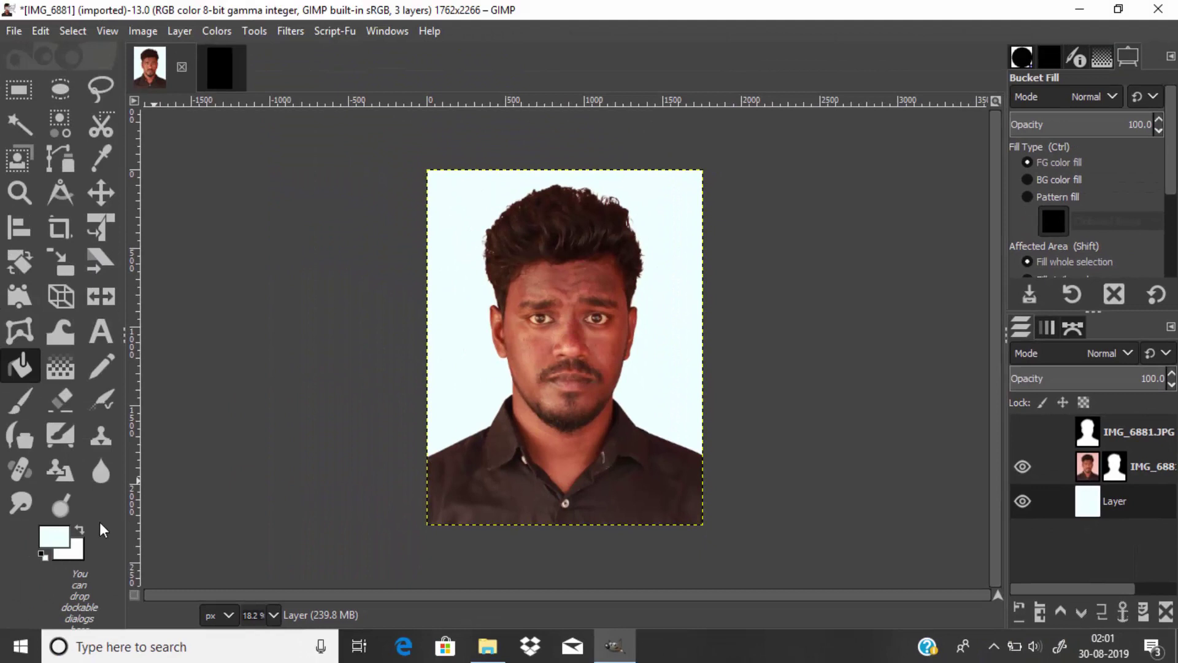
Step: Refill the background layer with light blue 8eccf9 and create a layer from Visible
left_click(54, 542)
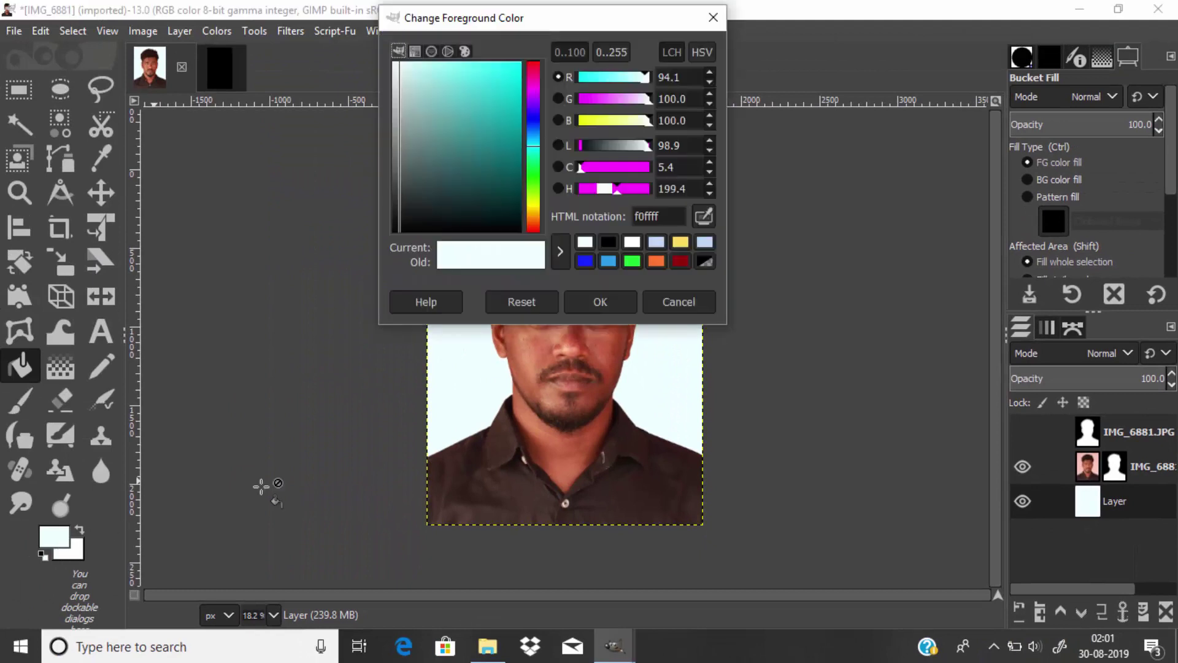
left_click(658, 244)
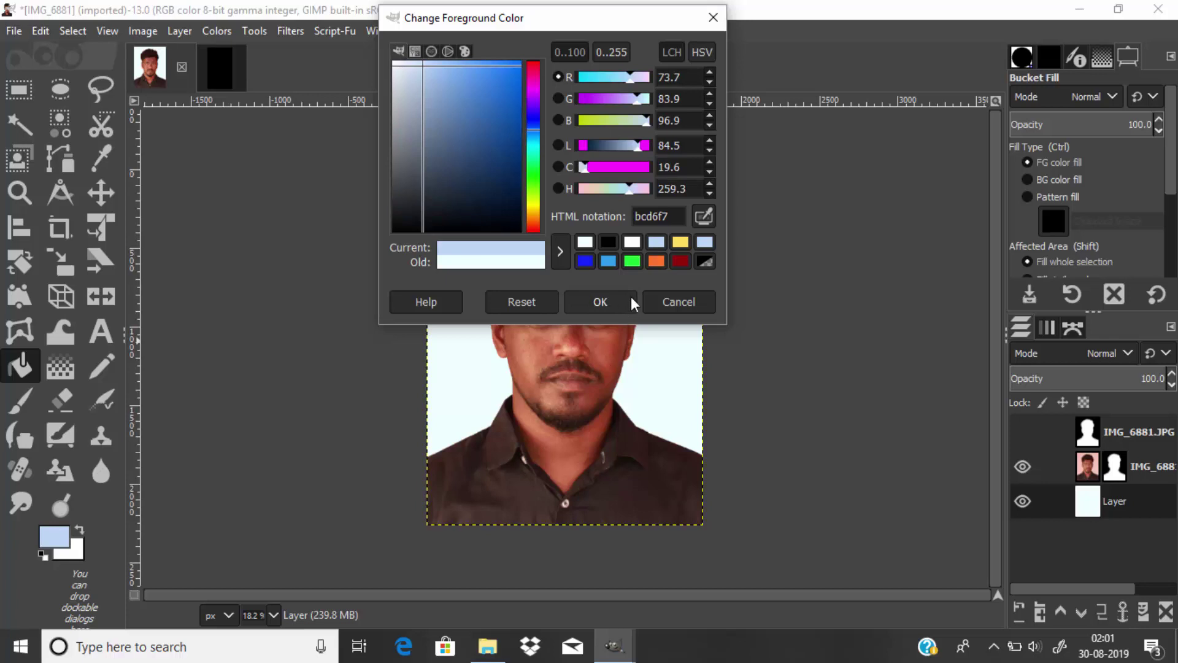
left_click(608, 261)
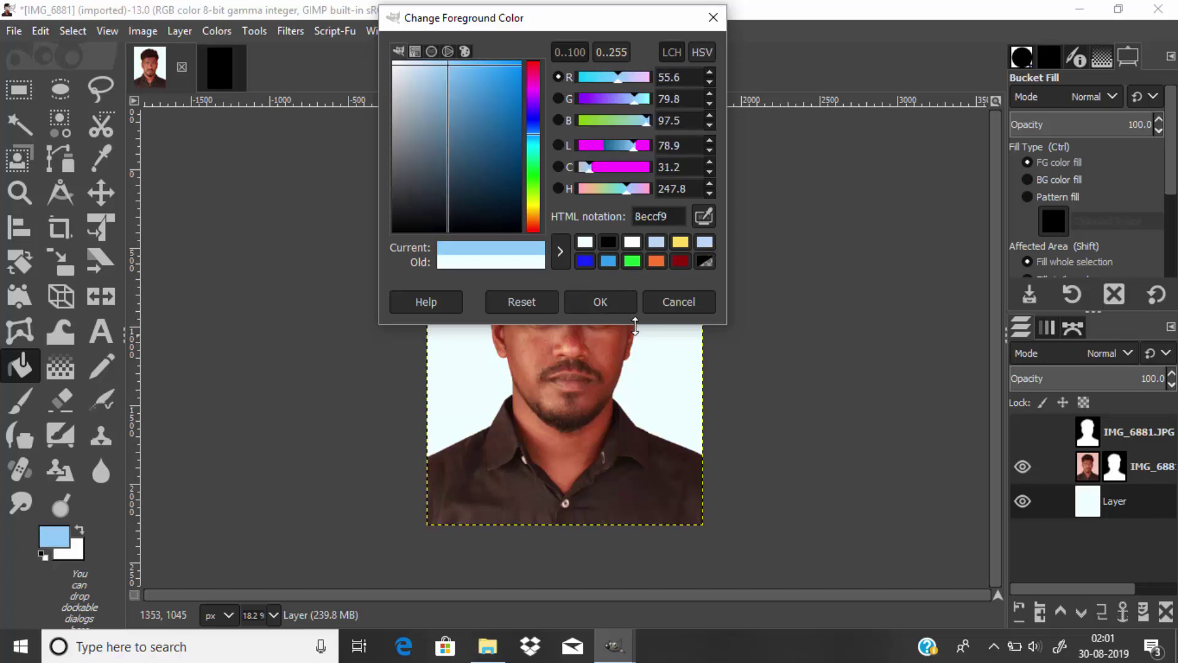
left_click(602, 301)
left_click(680, 357)
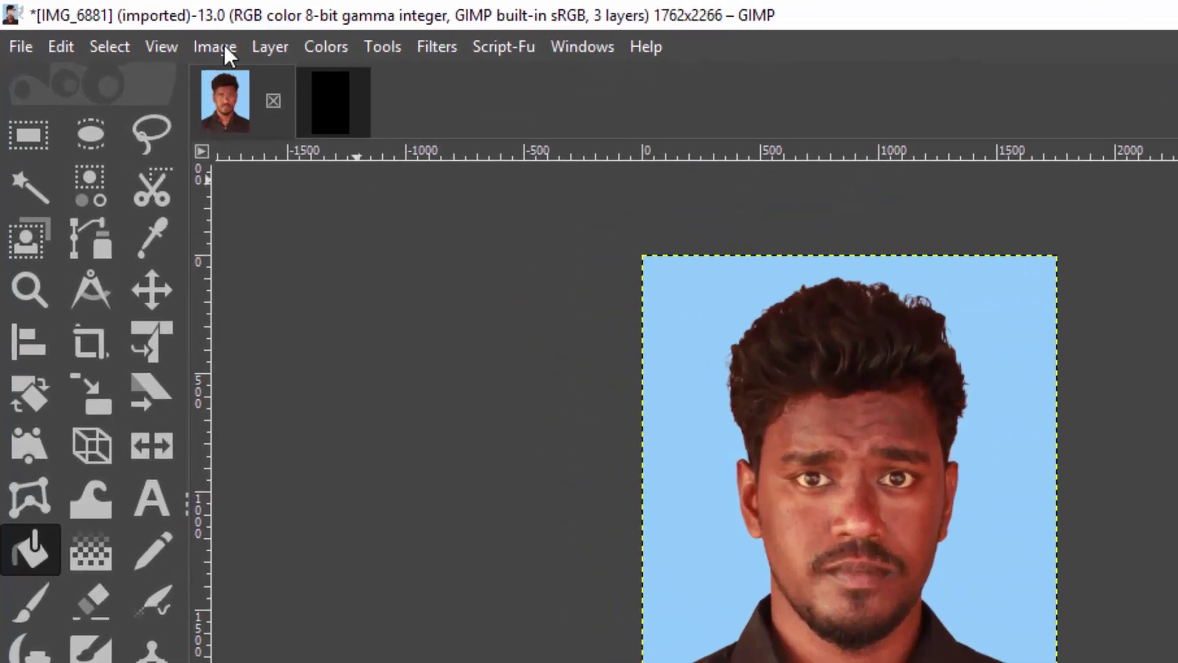
left_click(179, 31)
left_click(356, 111)
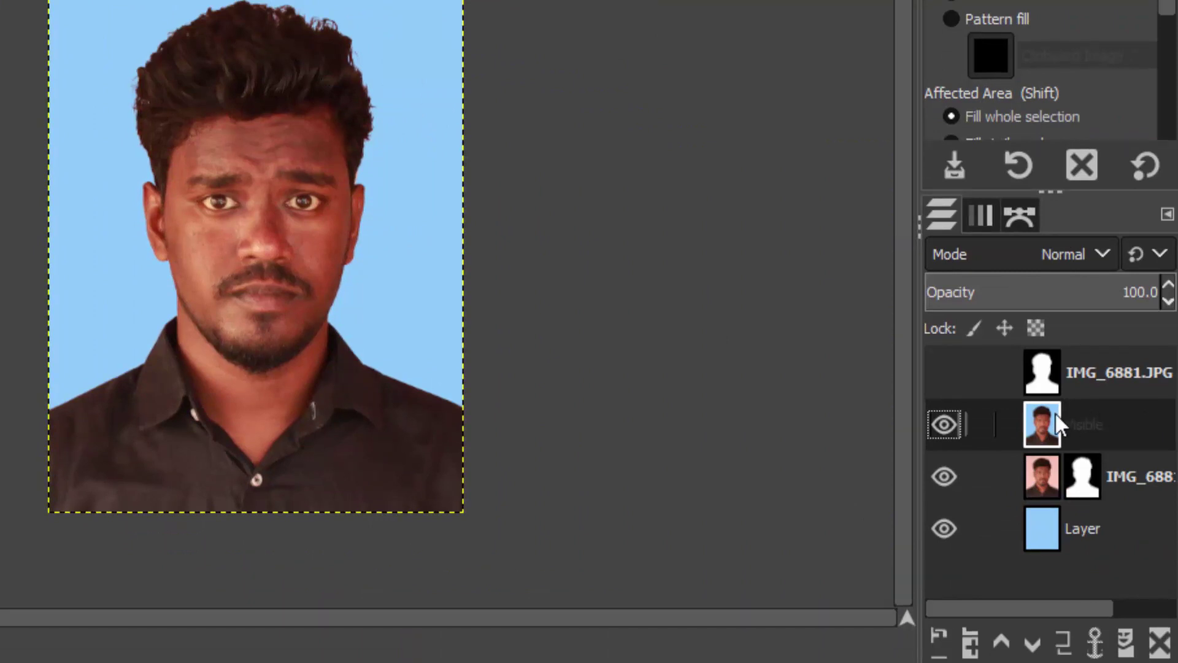
Step: Copy the merged Visible layer and start a new image measured in inches
key("ctrl+c")
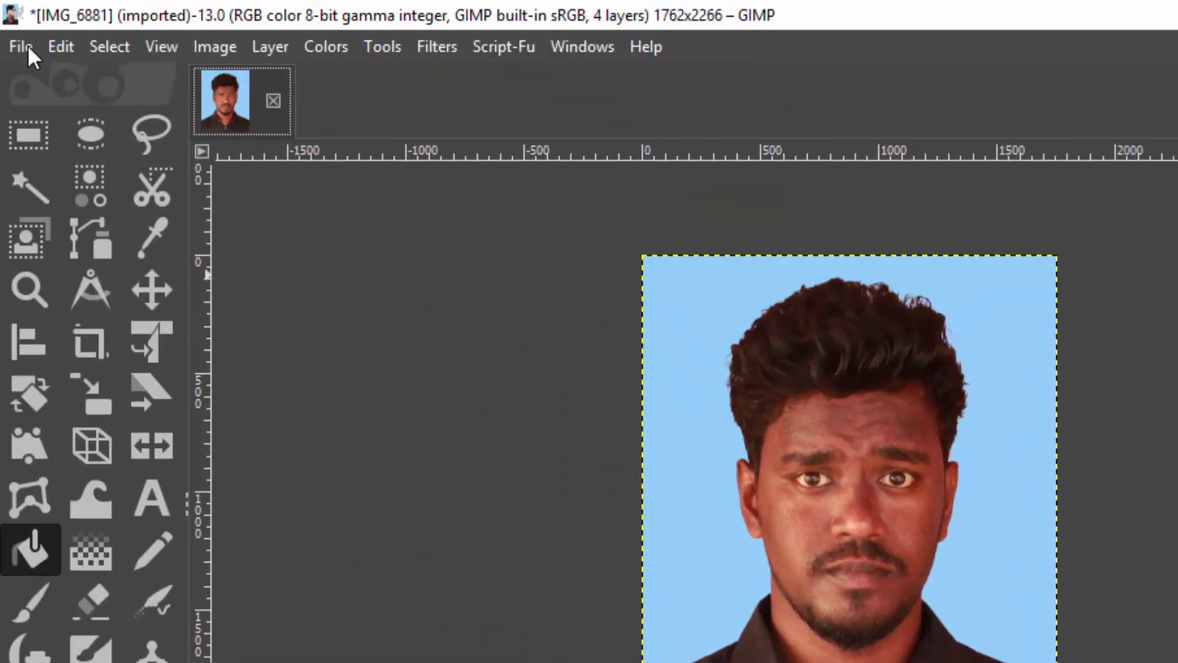
left_click(27, 44)
left_click(53, 72)
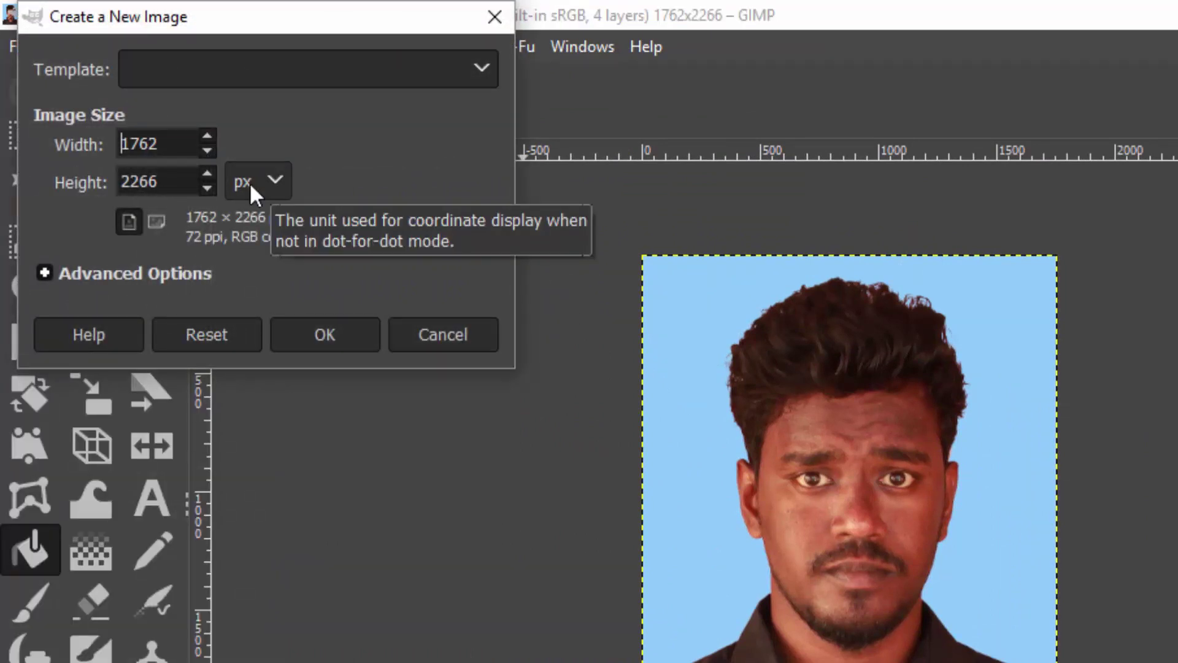
left_click(249, 182)
left_click(283, 218)
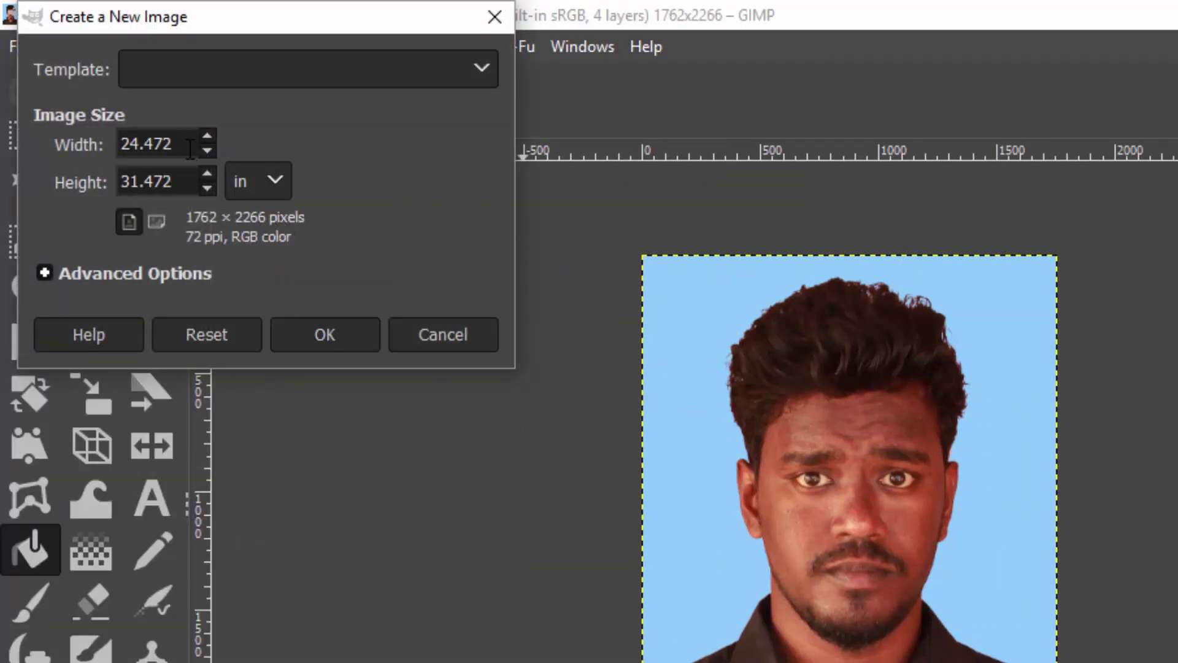
Step: Make the new image 1.5 × 2 inches at 300 ppi, giving 450 × 600 pixels
left_click_drag(190, 147, 90, 150)
type("1.5")
key("Tab")
type("2")
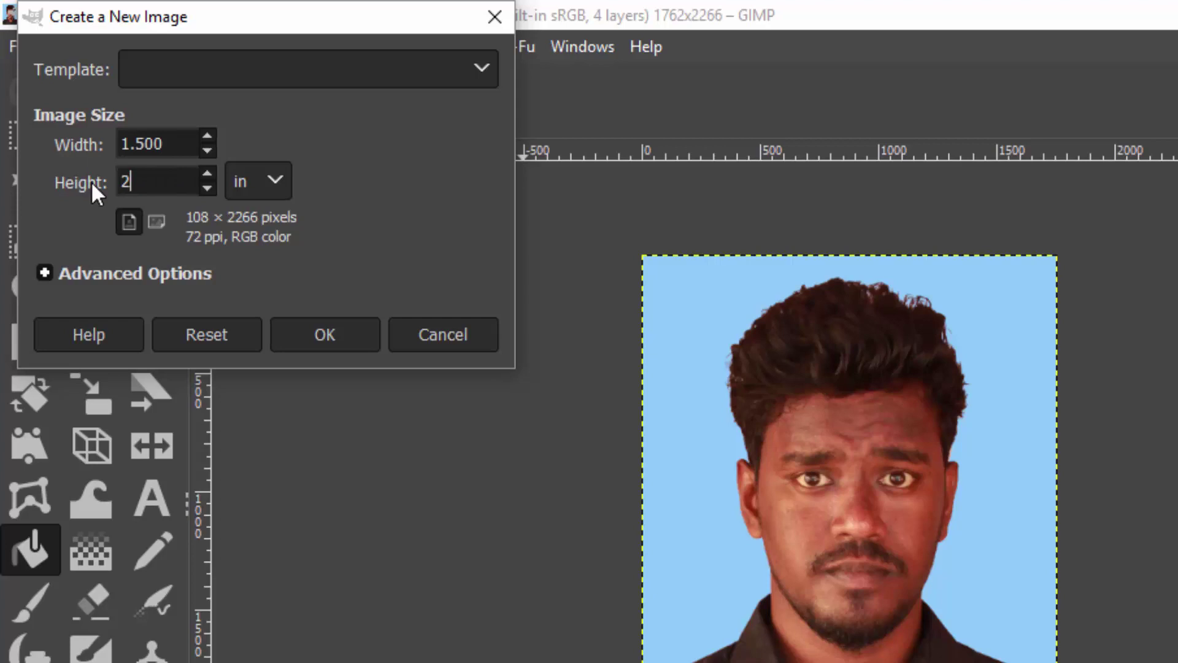
type(".5")
left_click(57, 270)
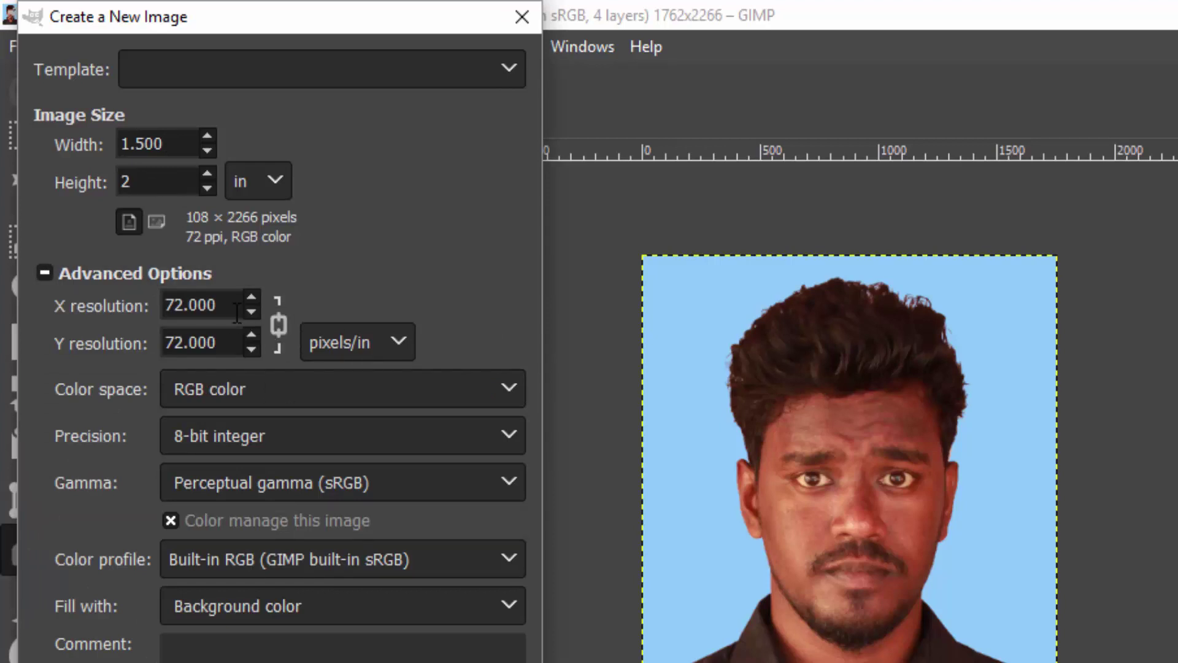
double_click(236, 307)
type("300")
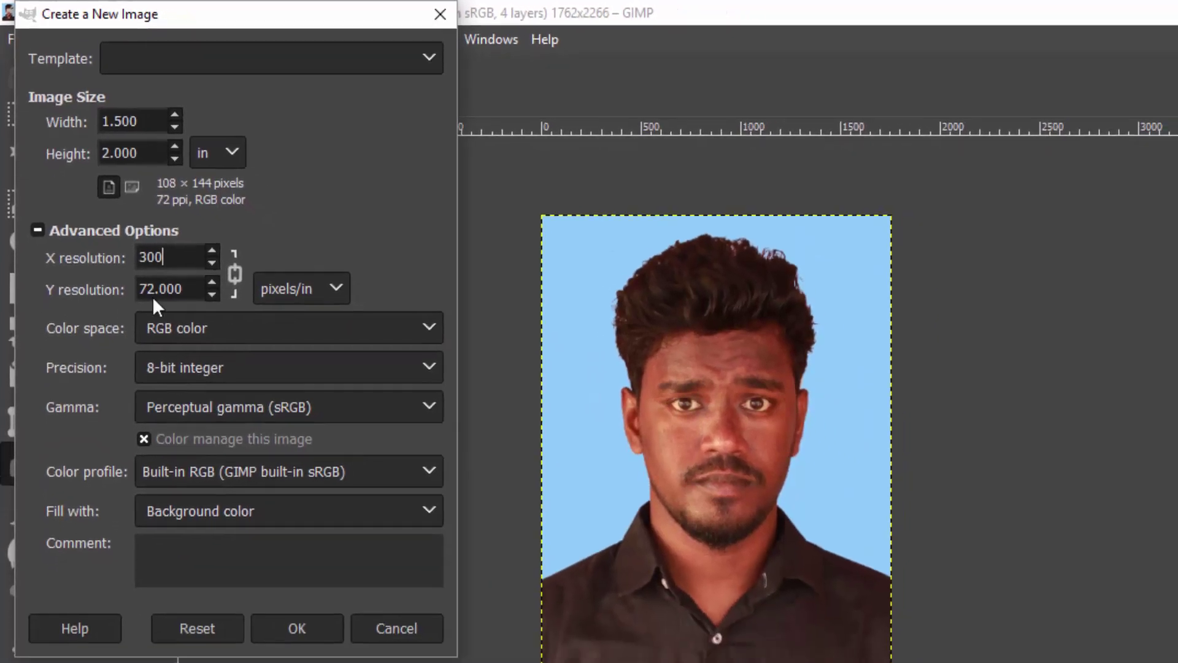
left_click(225, 345)
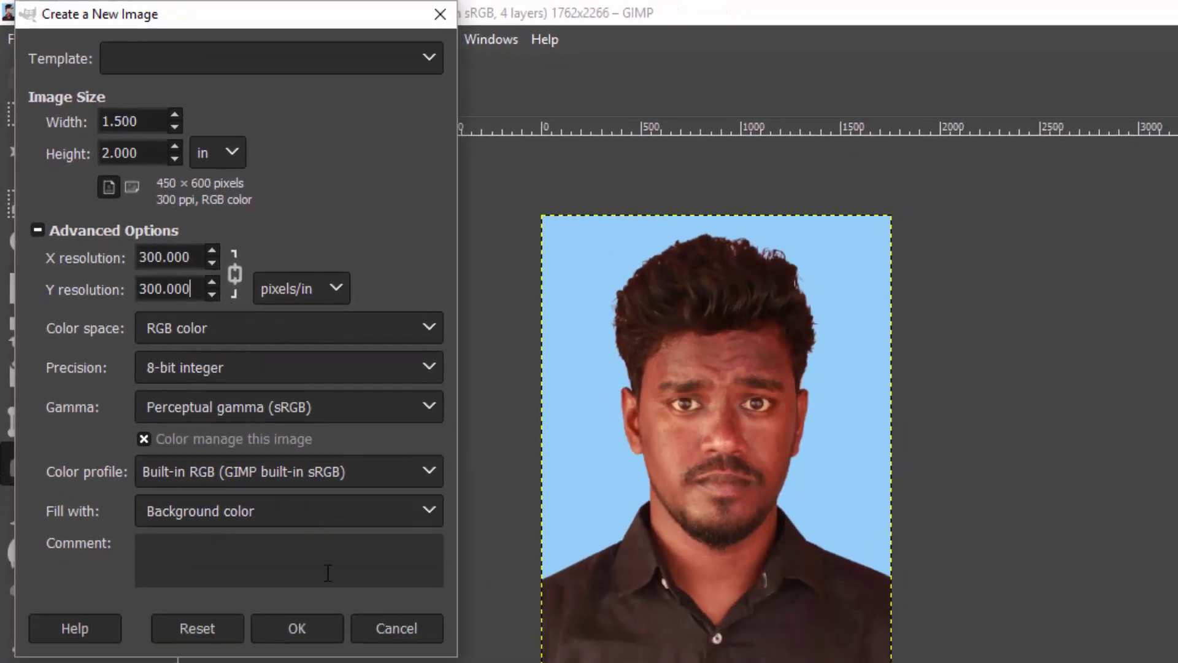
left_click(333, 627)
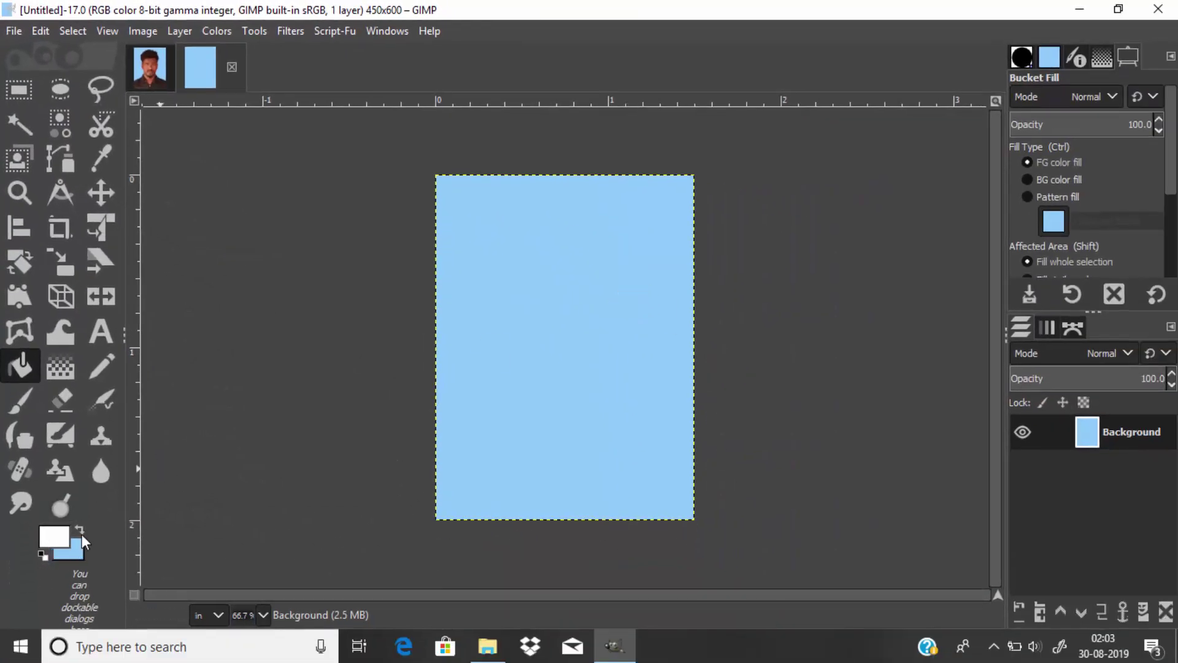
Step: Fill the blank canvas white, then copy the cut-out portrait and paste it into the 450×600 image
left_click(583, 318)
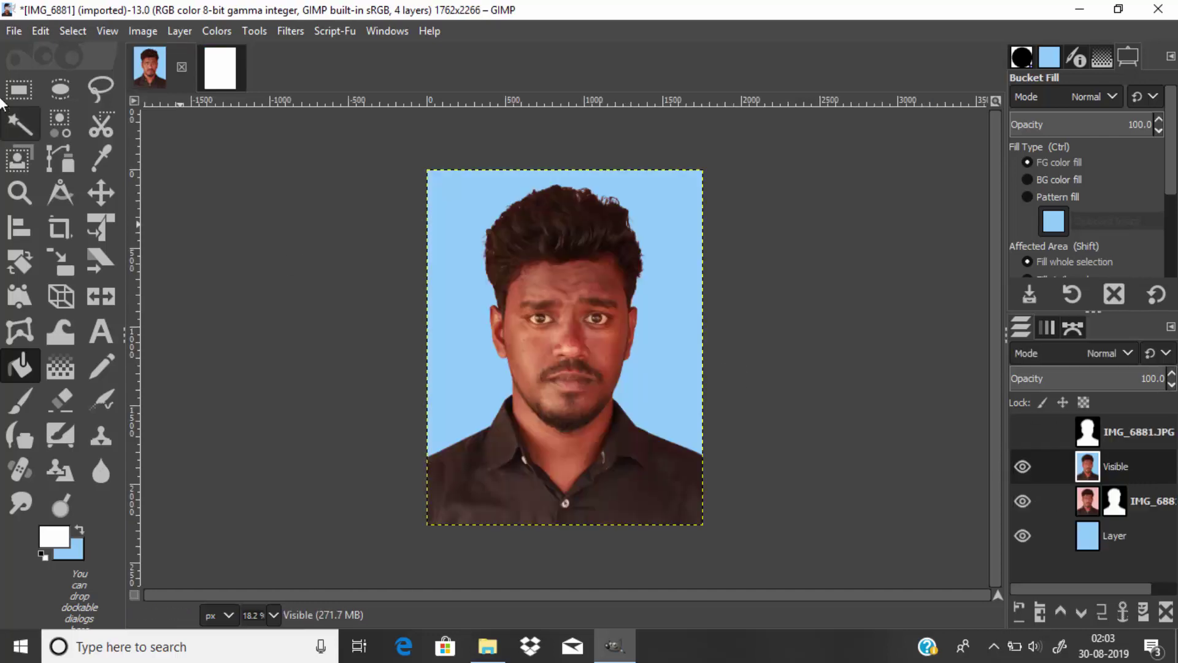
left_click(42, 32)
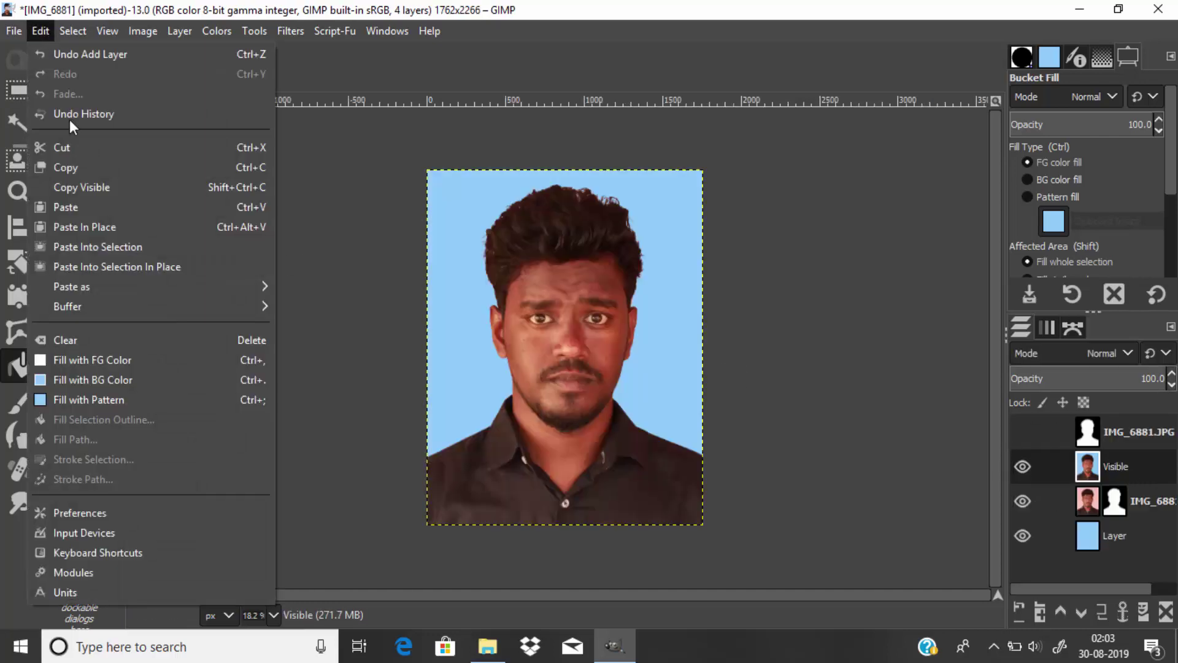
left_click(96, 169)
left_click(220, 66)
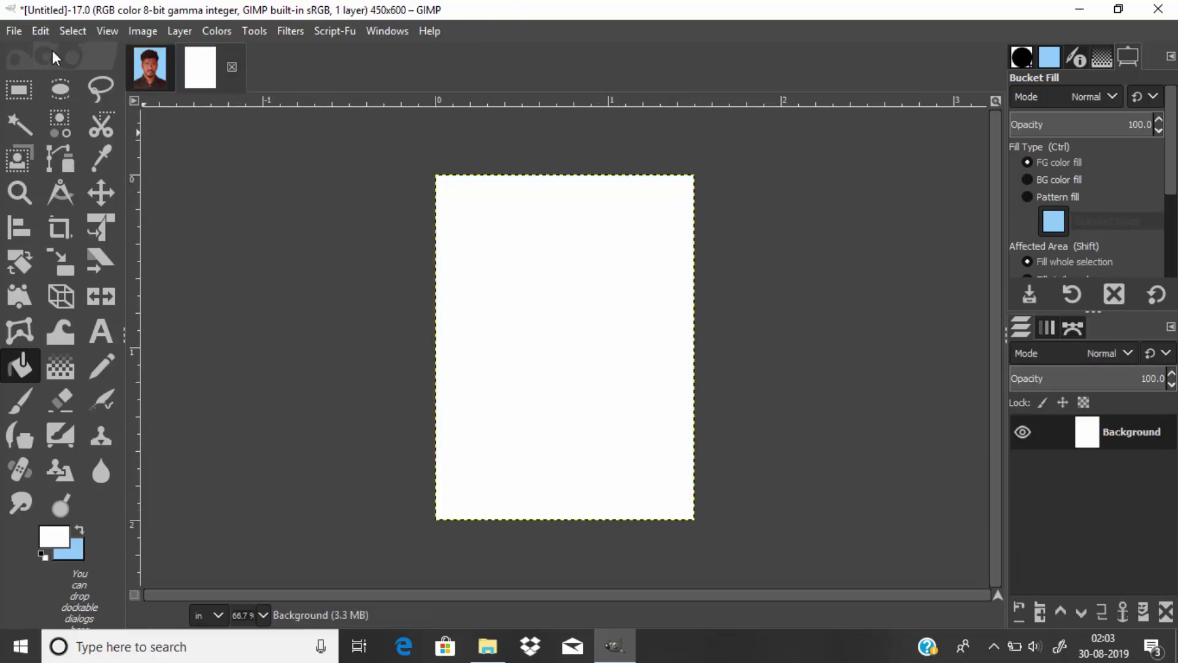
left_click(49, 31)
left_click(127, 207)
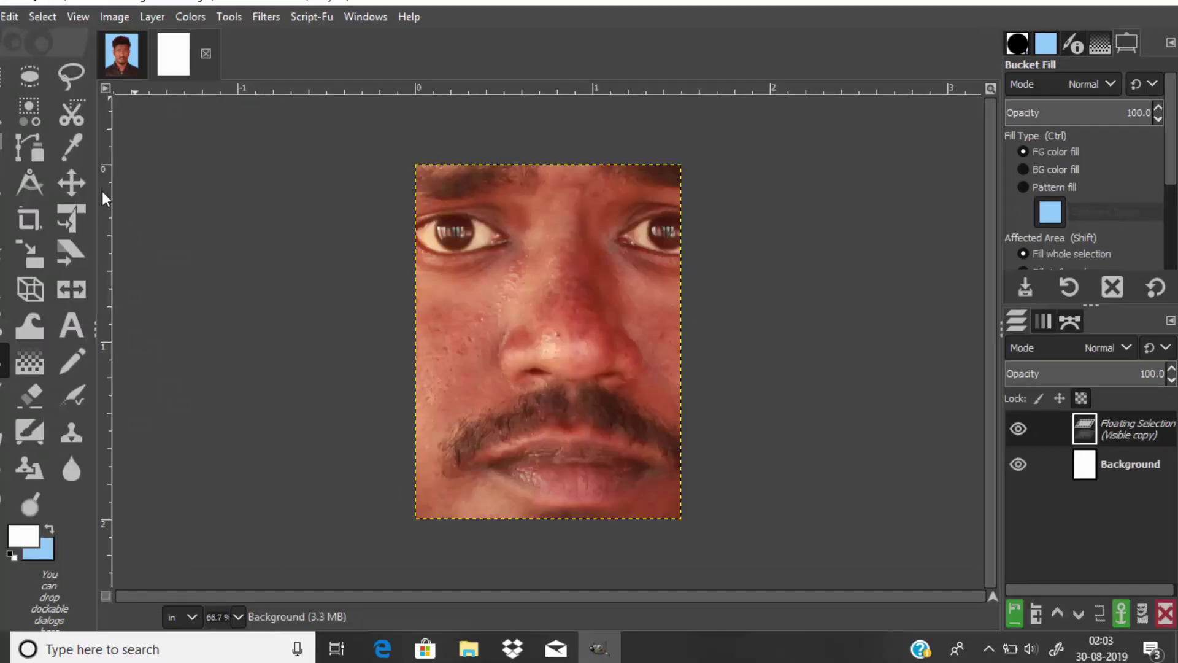
Step: Make the pasted portrait a new layer and scale it to 35 mm wide, keeping proportions
left_click(952, 634)
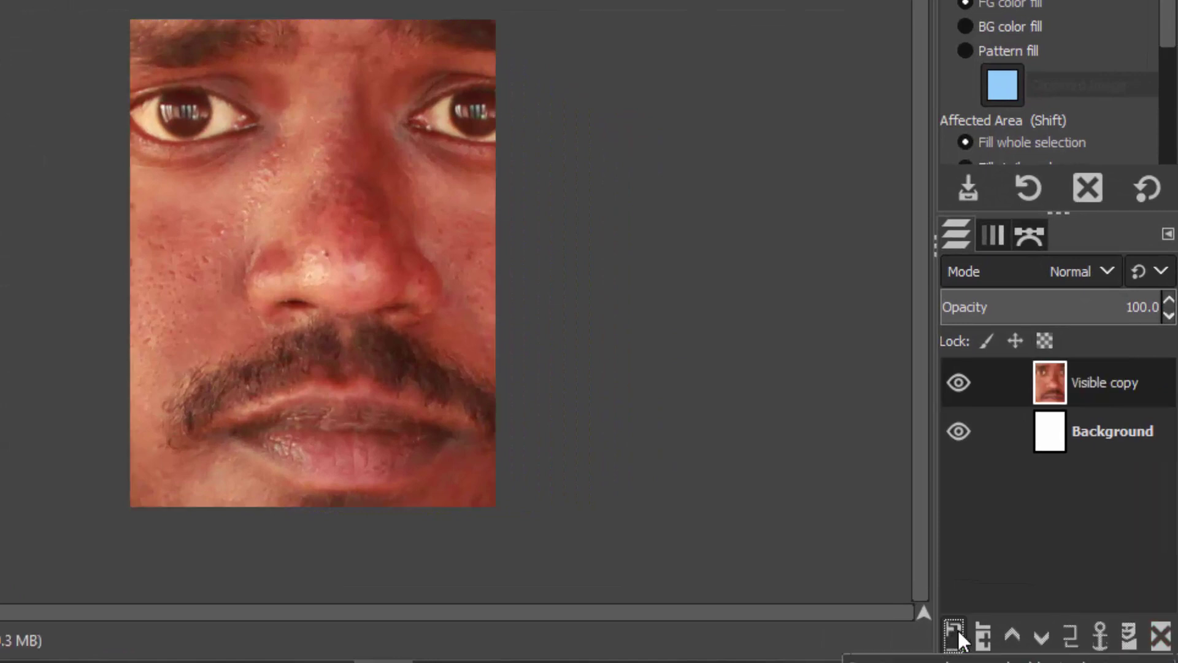
right_click(1102, 384)
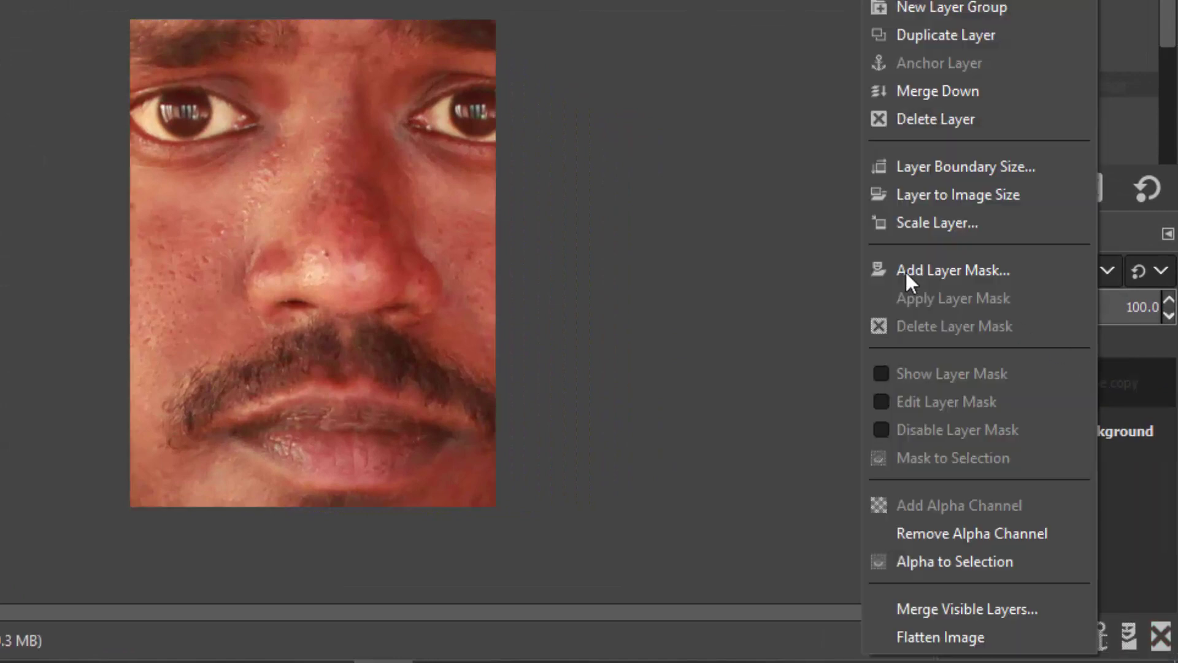
left_click(900, 223)
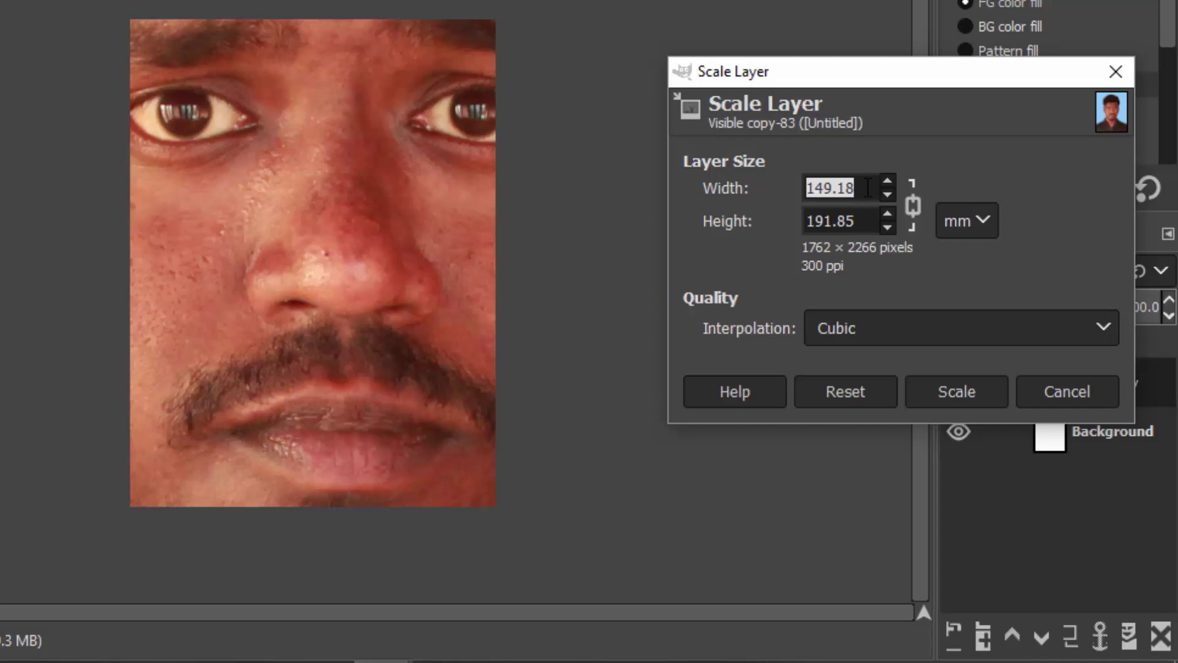
type("35")
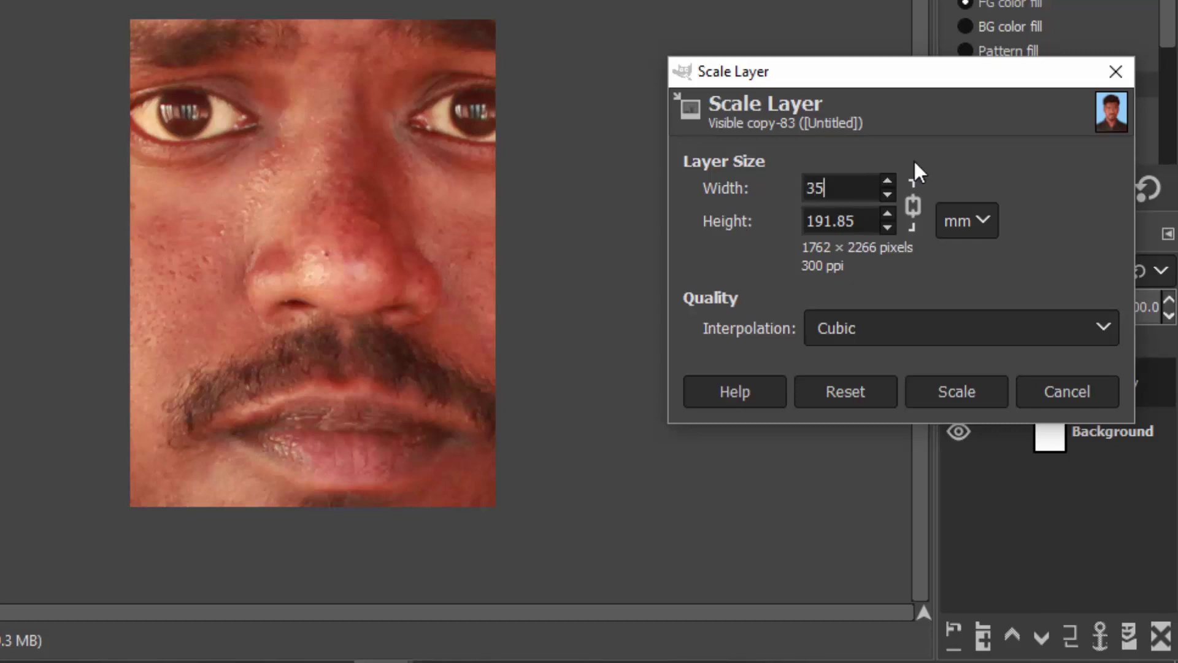
left_click(842, 219)
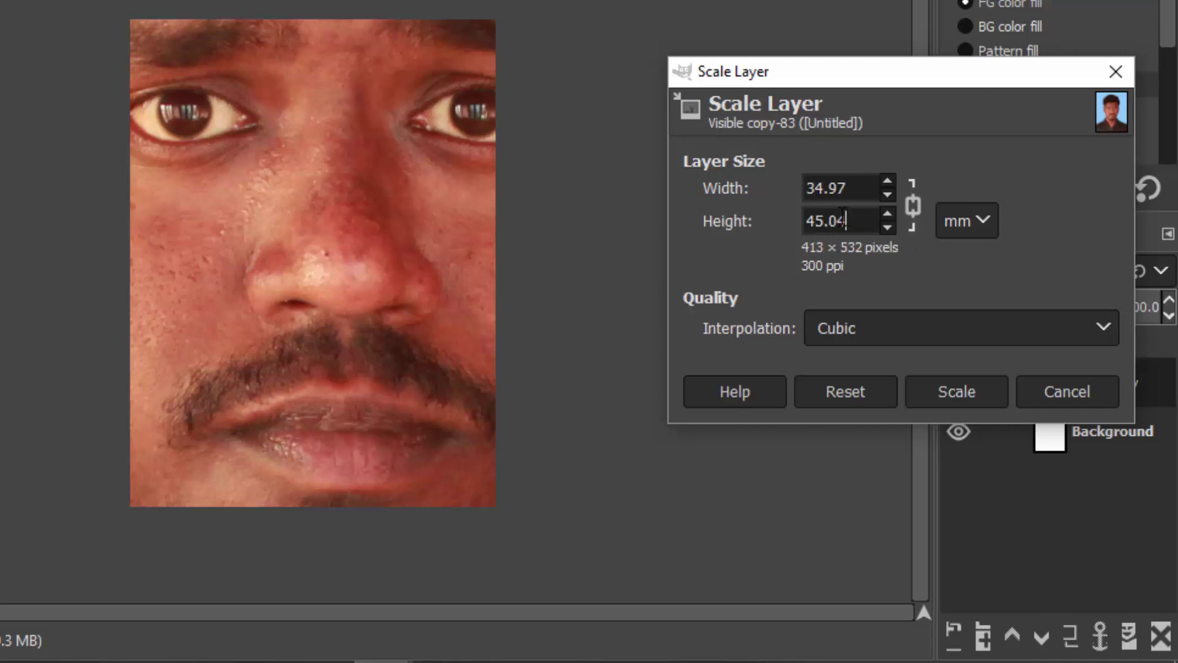
left_click(971, 394)
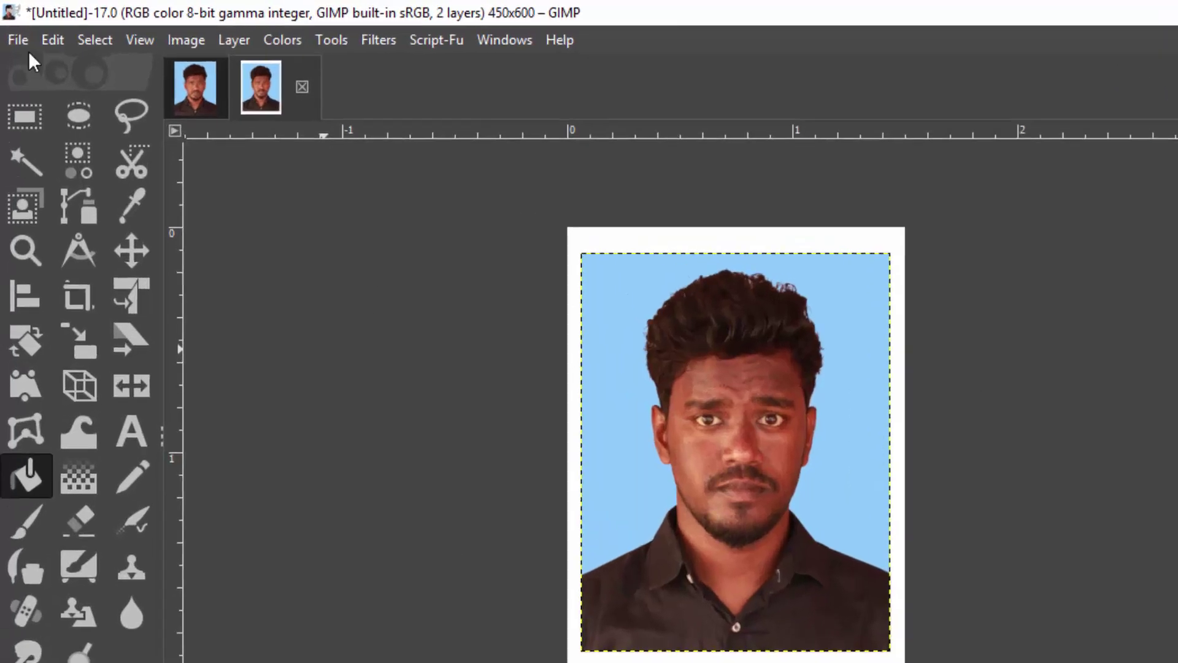
Step: Create a new 6 × 4 inch, 300 ppi image filled with the light blue background colour
left_click(14, 30)
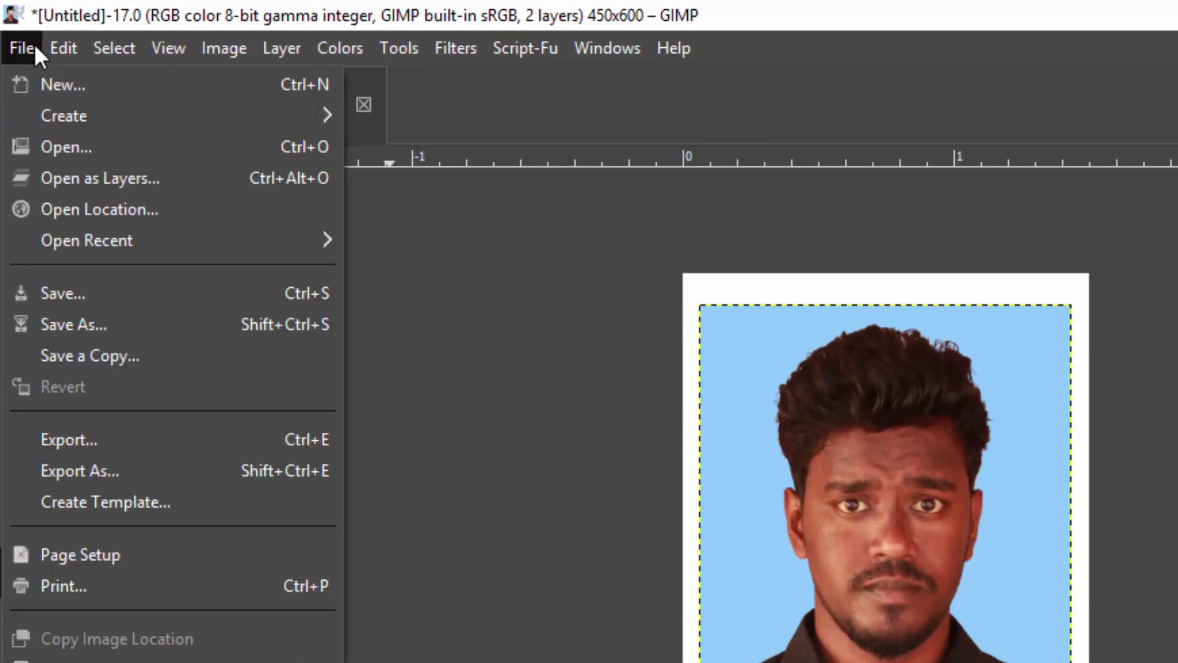
left_click(46, 82)
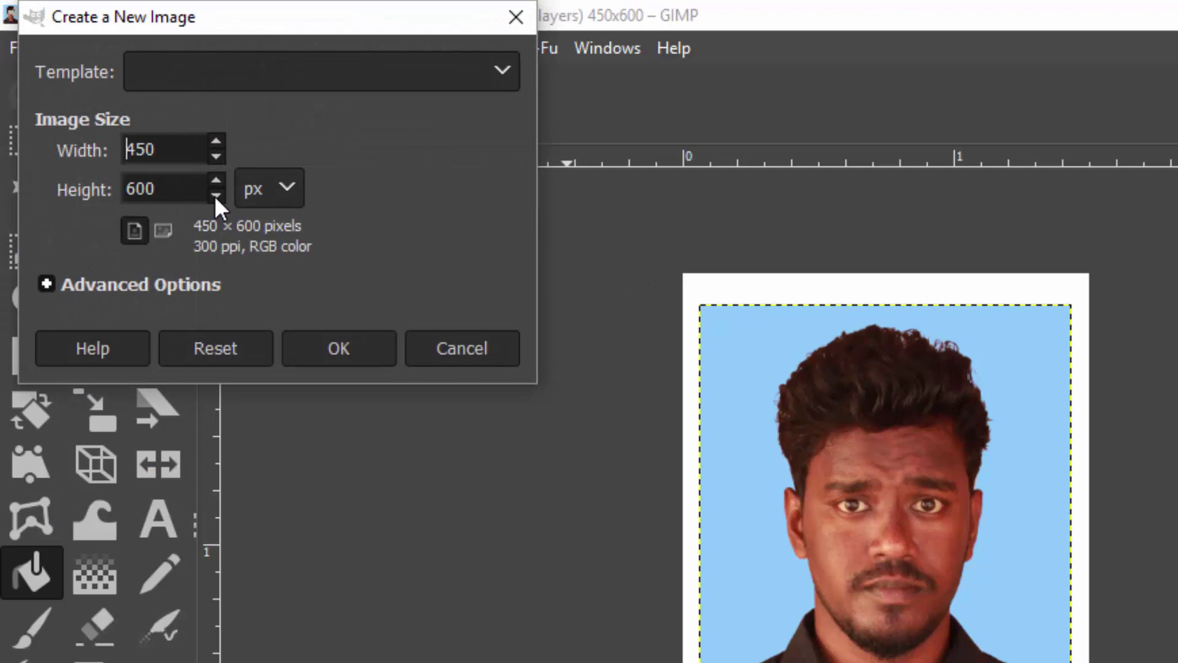
left_click(283, 189)
left_click(288, 227)
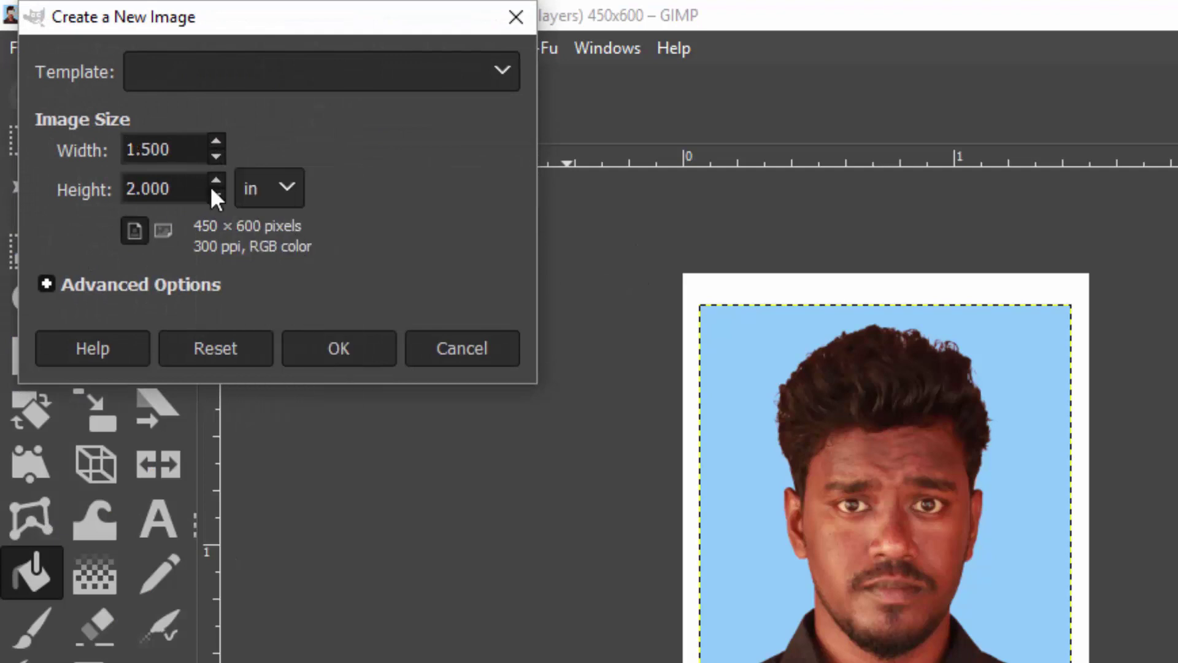
left_click_drag(176, 154, 92, 157)
type("6")
key("Tab")
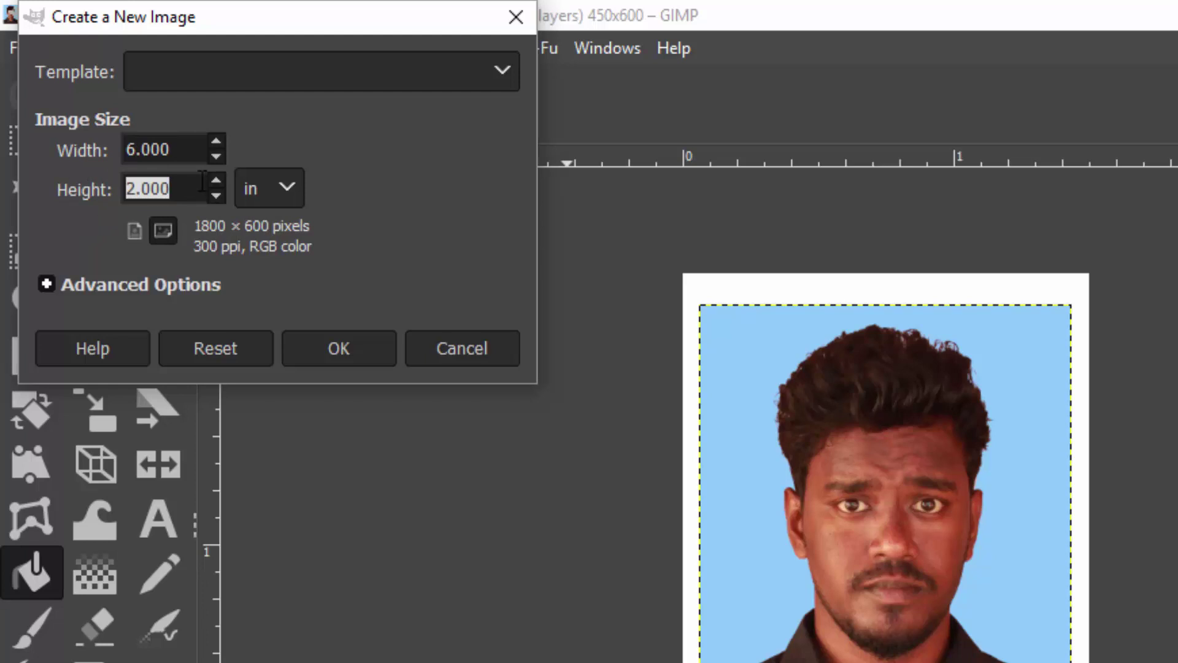
type("4")
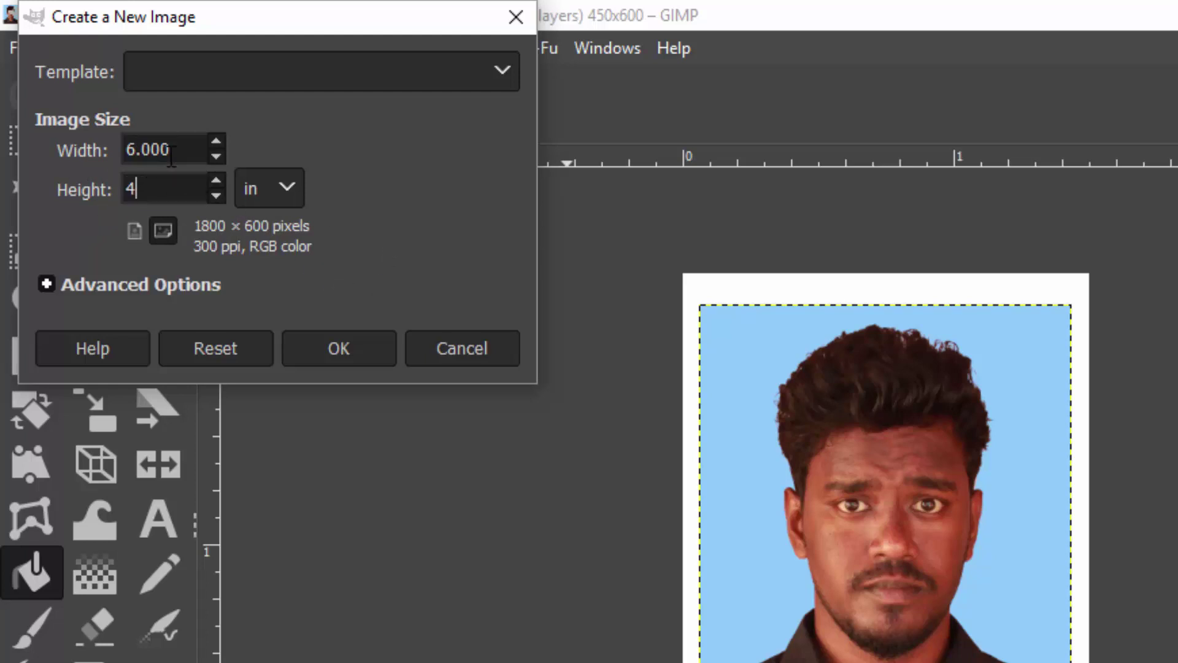
left_click(187, 149)
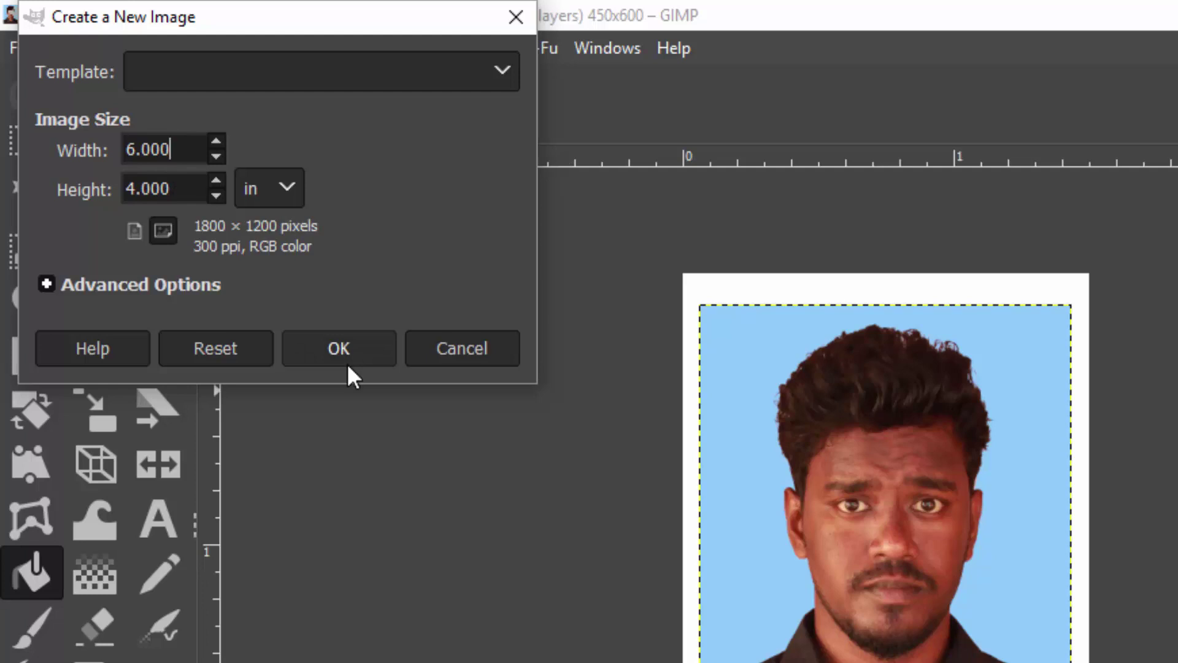
left_click(124, 285)
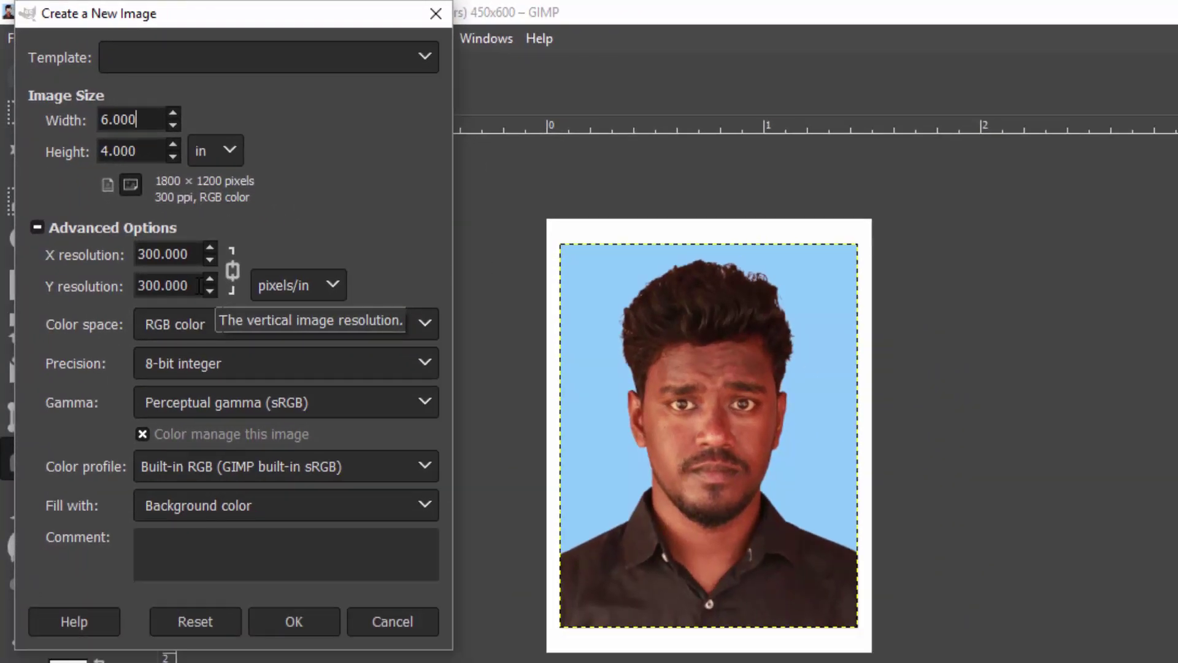
left_click(322, 618)
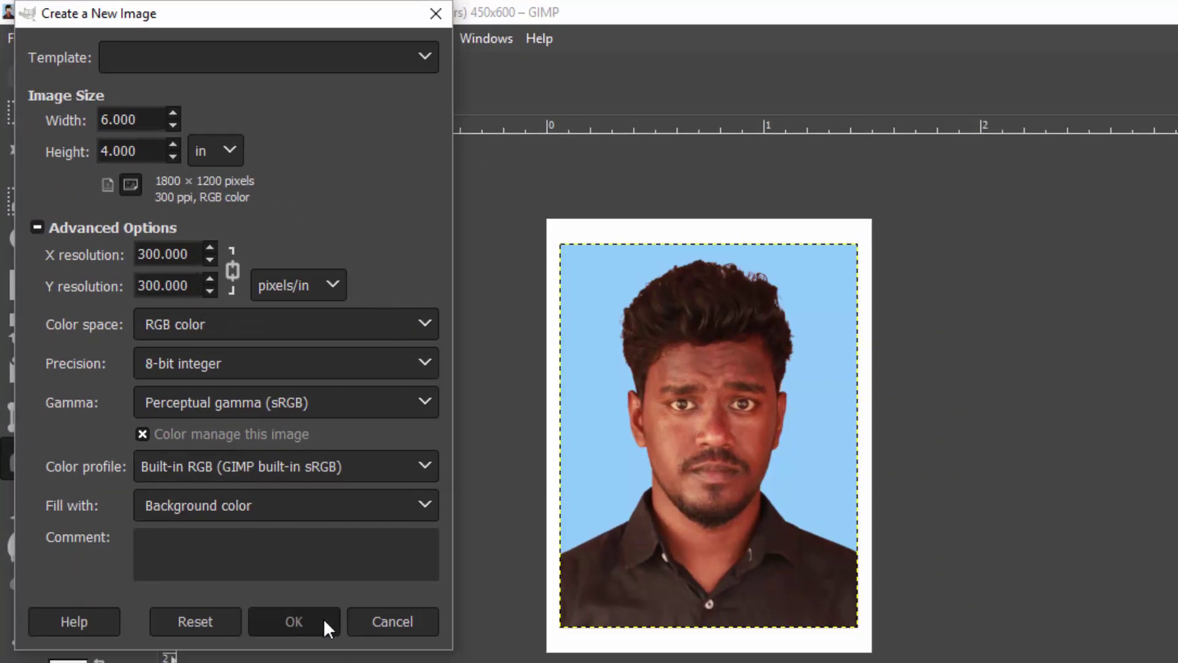
left_click(264, 77)
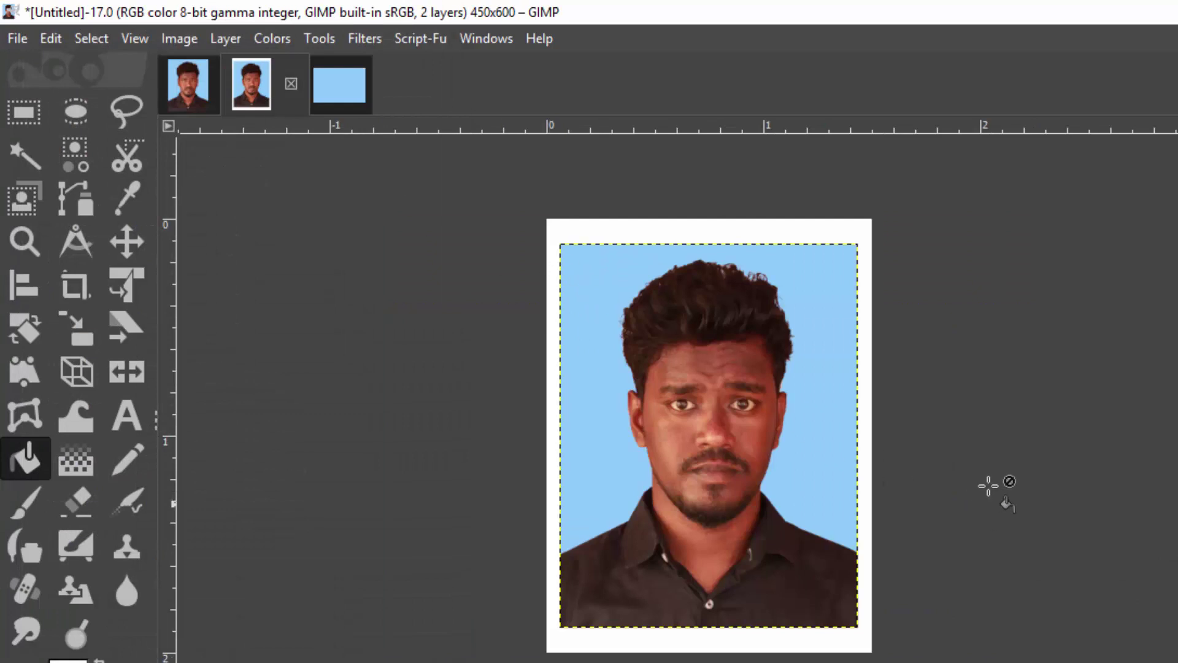
Step: Merge the bordered portrait into a new layer from visible, copy it, and set Bucket Fill to Clipboard Image pattern
left_click(236, 35)
left_click(285, 92)
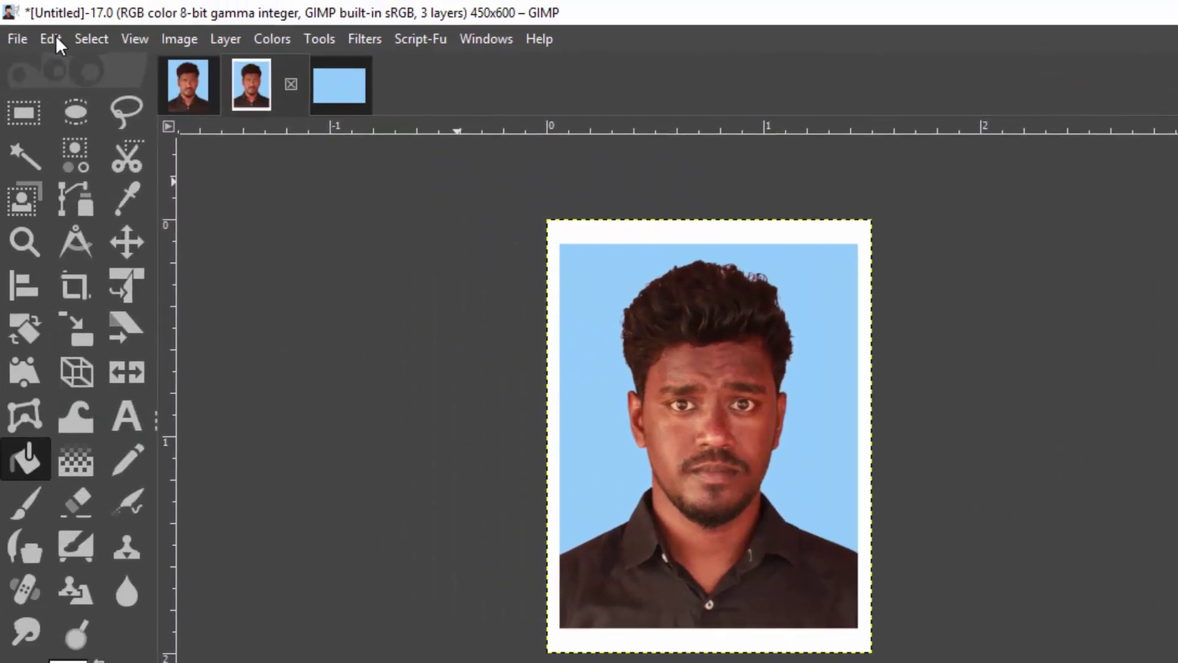
left_click(53, 35)
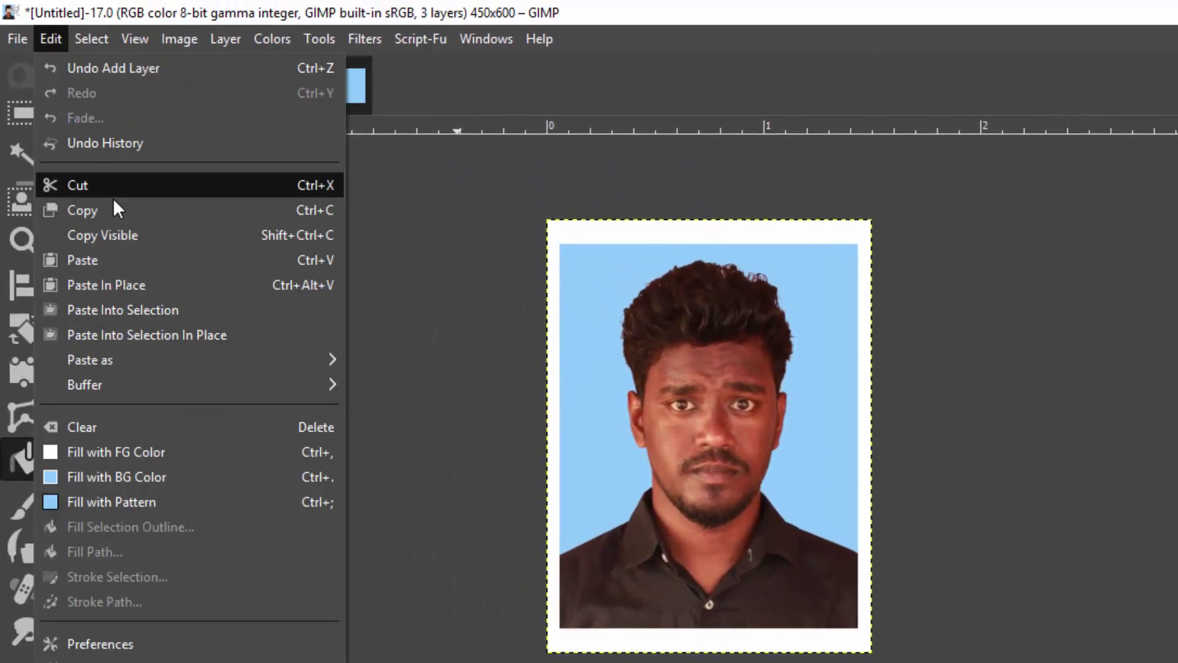
left_click(115, 215)
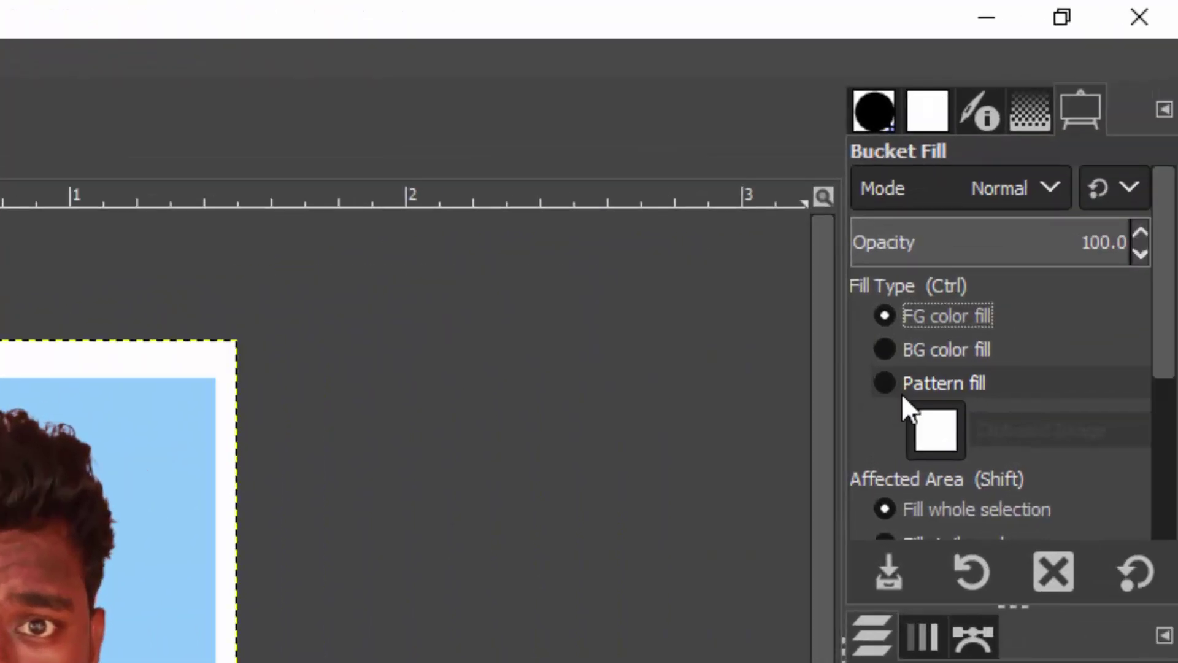
left_click(886, 384)
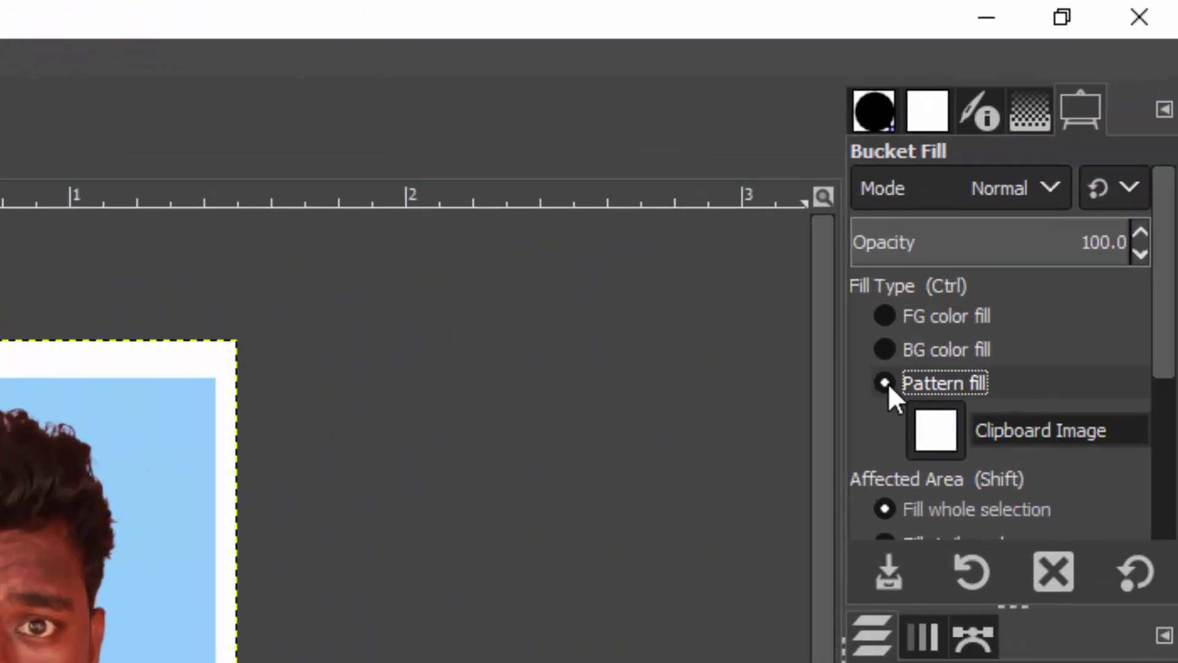
left_click(933, 433)
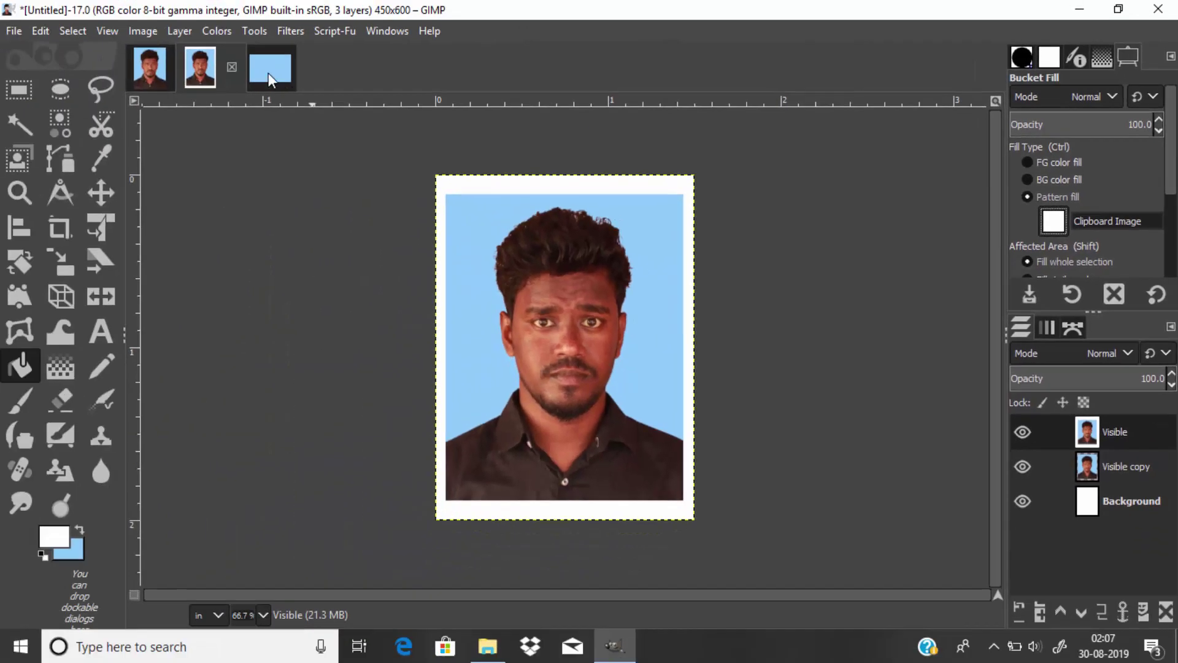
Step: Pattern-fill the blue 6×4 inch sheet with the portrait, giving two rows of four copies
left_click(268, 72)
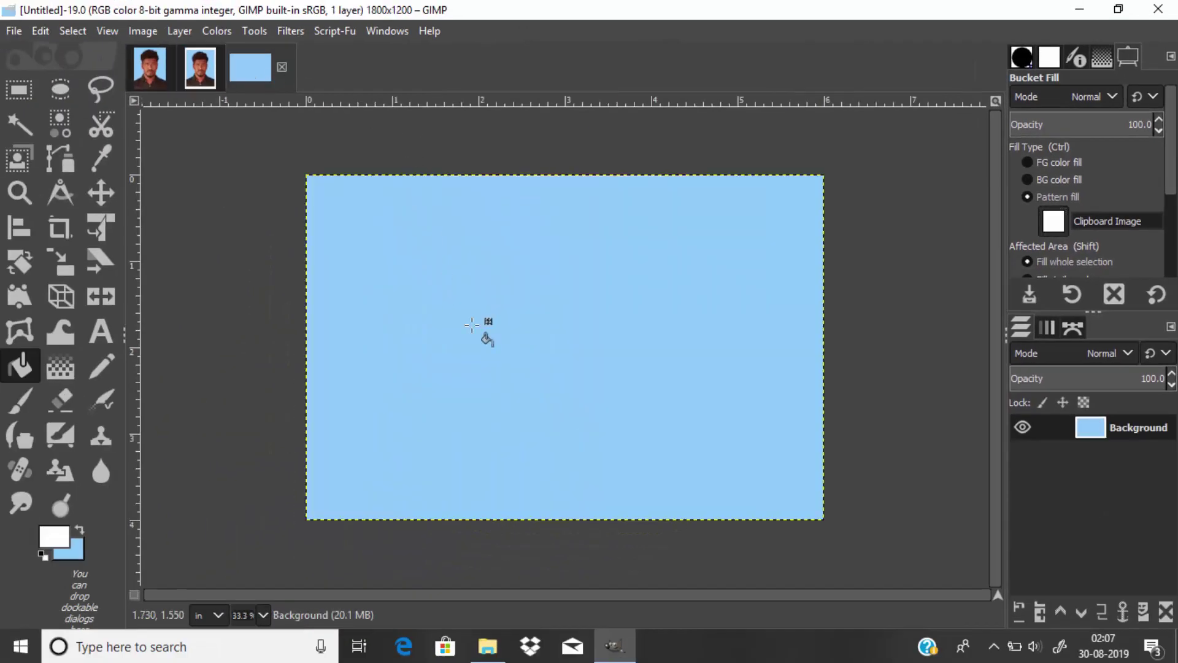
left_click(555, 335)
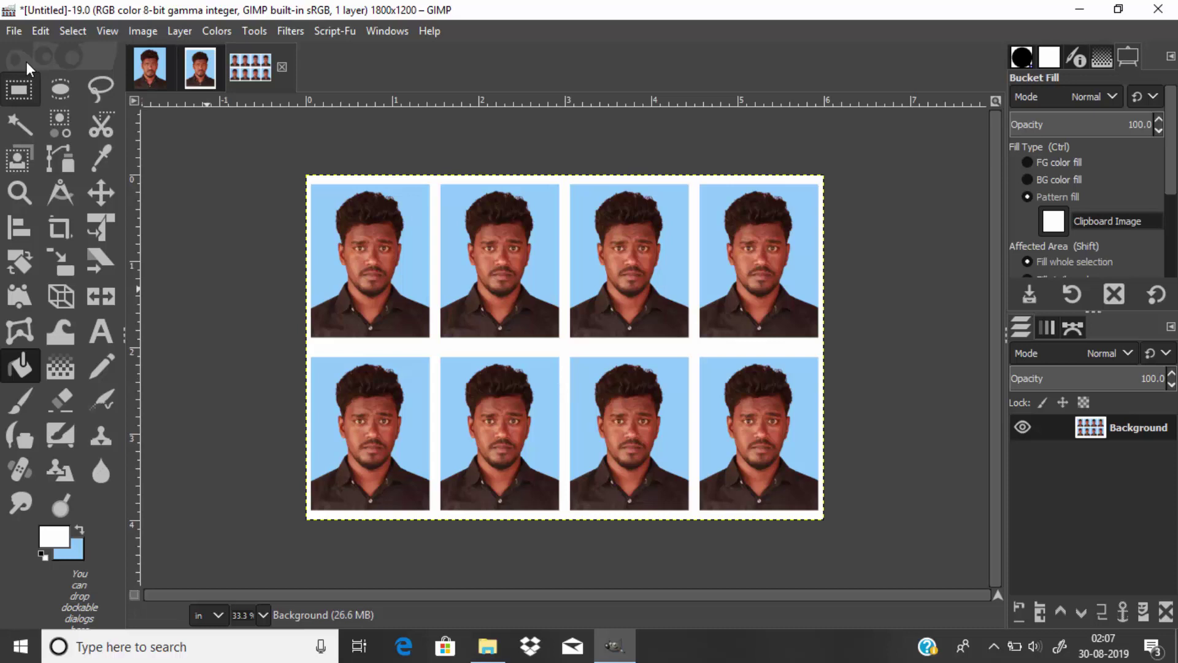
left_click(20, 28)
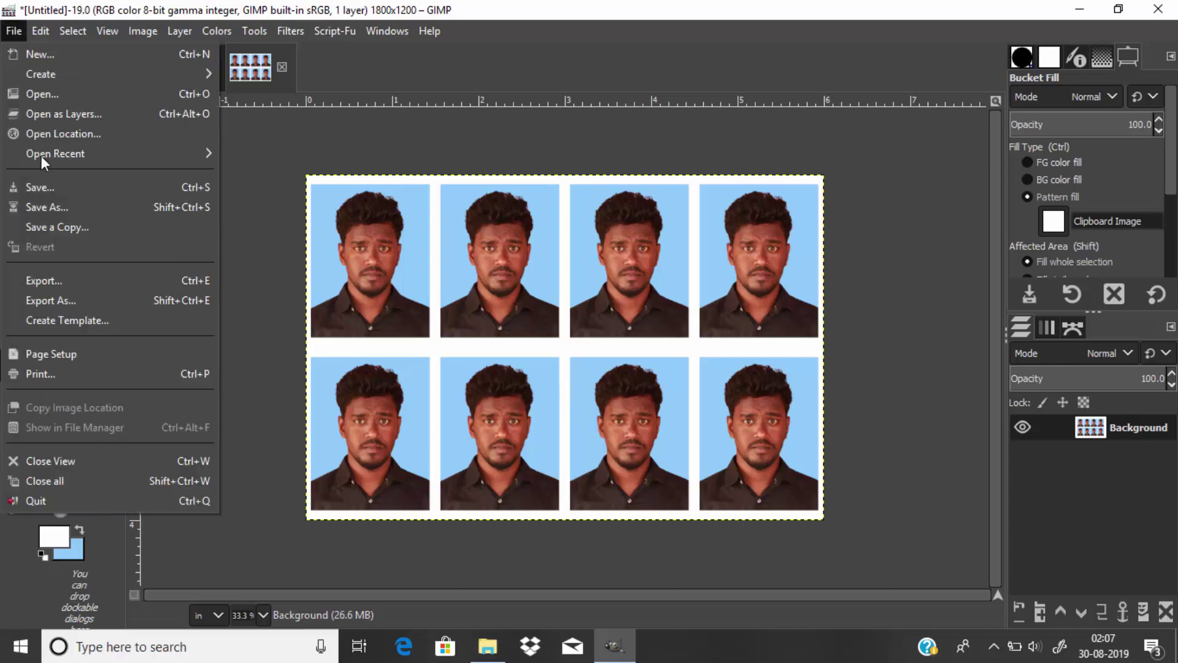